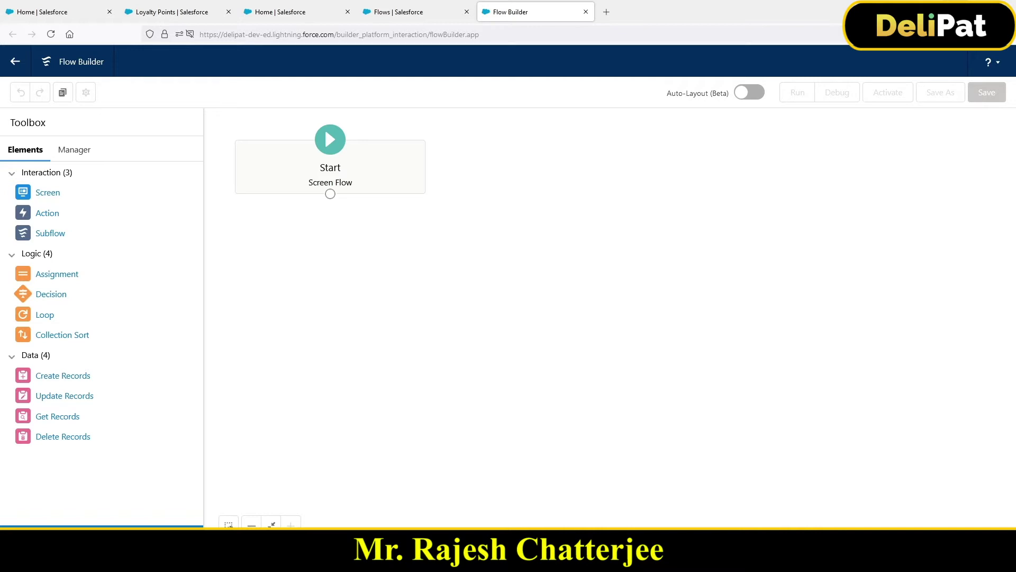
Step: Examine the Loyalty Points object's details and the names and data types of its fields in Object Manager
left_click(192, 18)
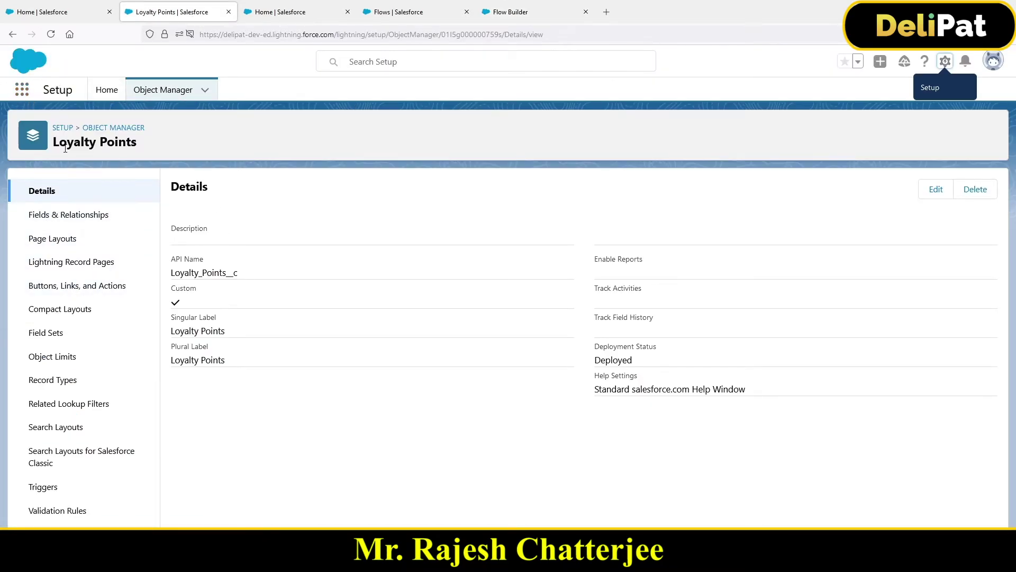
left_click_drag(57, 144, 133, 146)
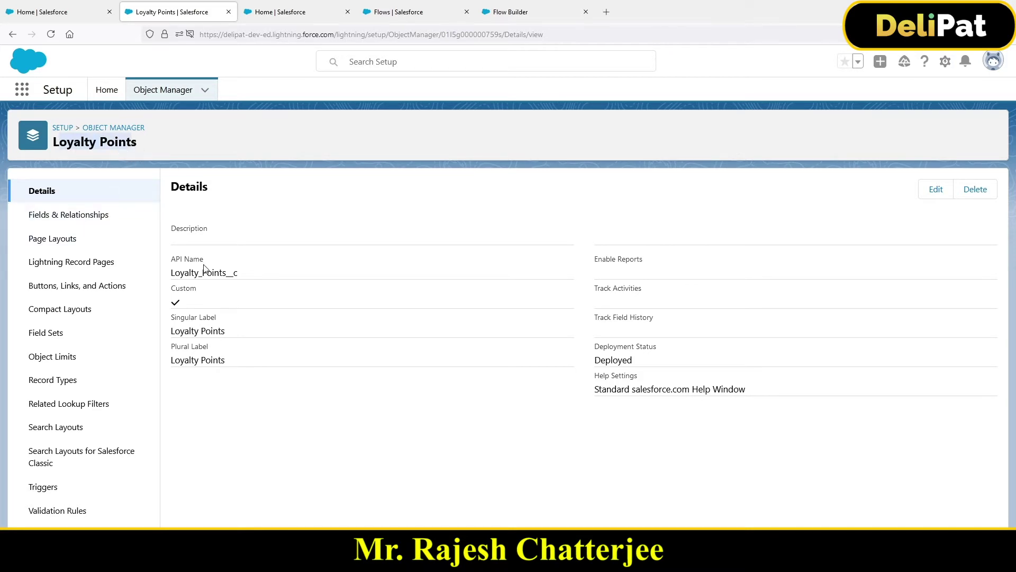
left_click(148, 147)
left_click_drag(149, 147, 58, 149)
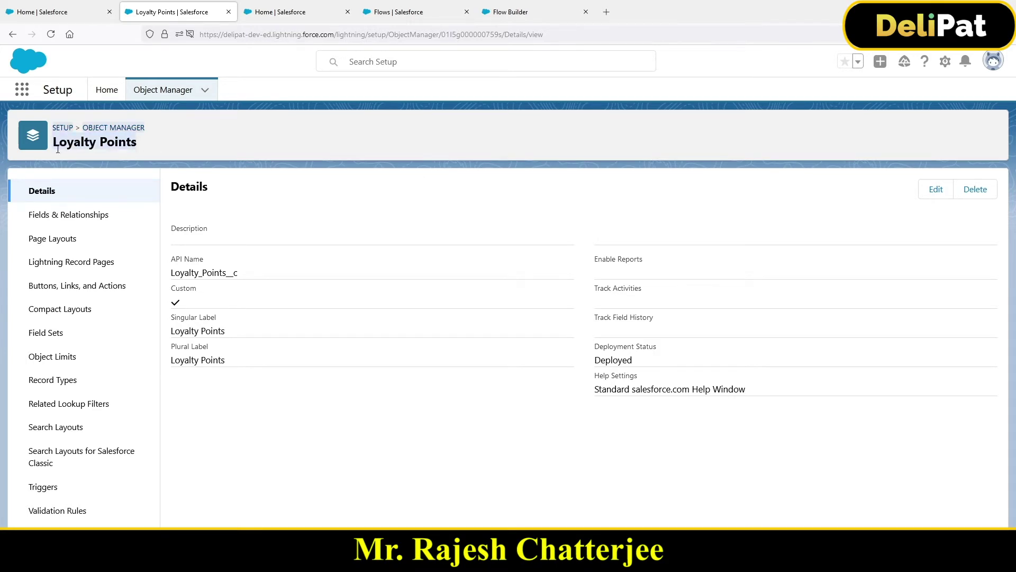
left_click(42, 218)
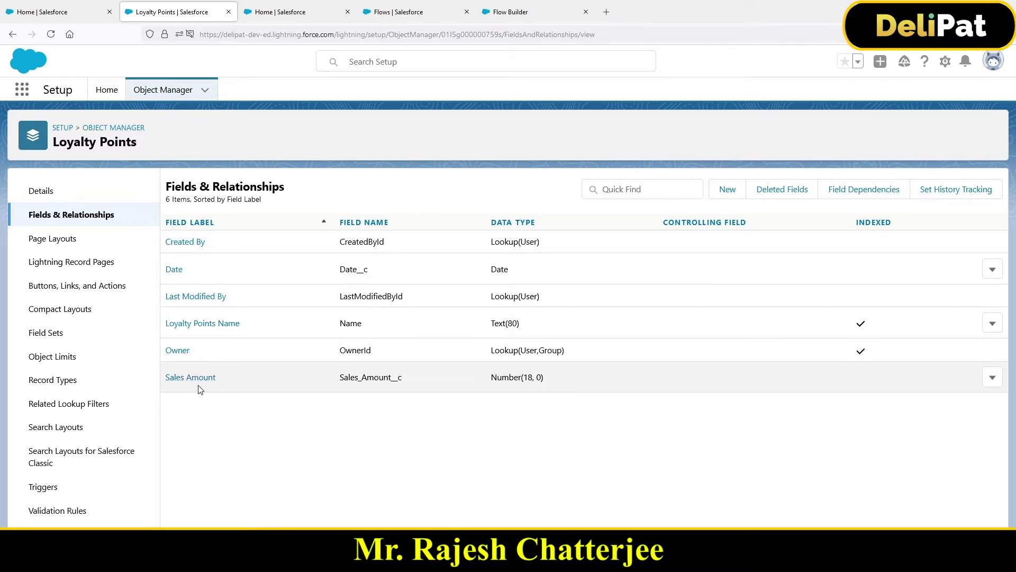
left_click_drag(349, 377, 415, 379)
left_click_drag(490, 380, 521, 380)
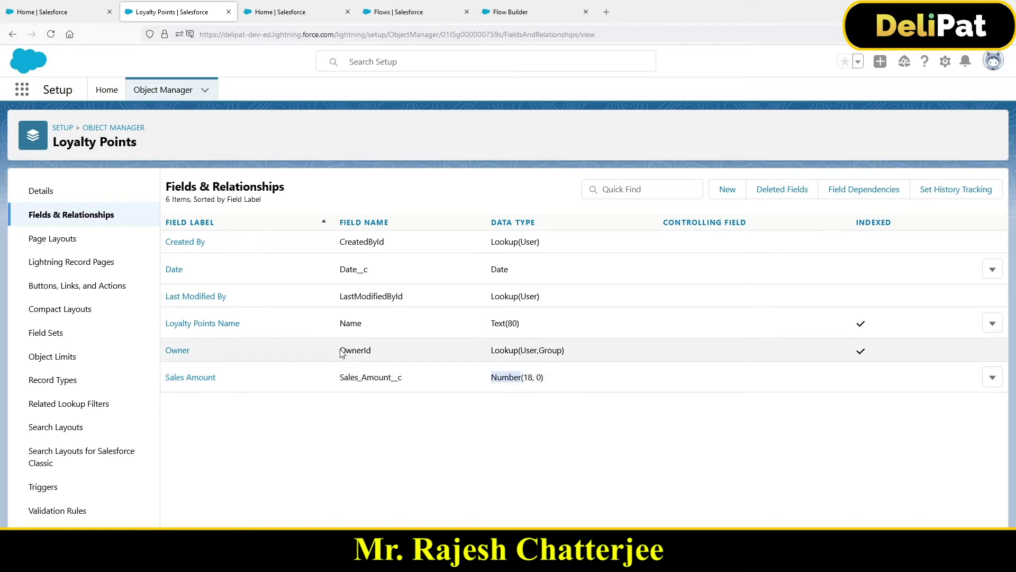
double_click(348, 323)
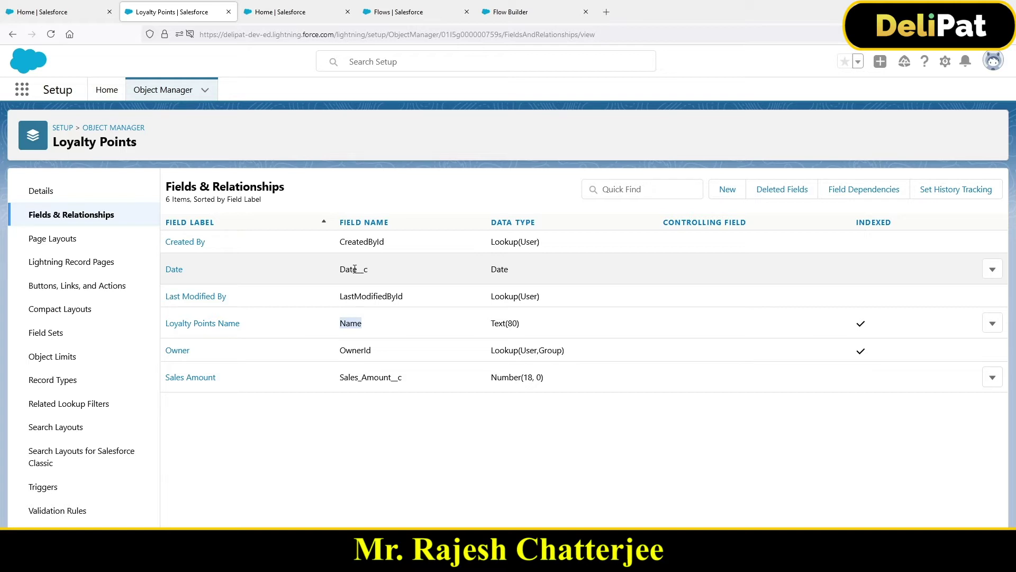
Step: Find the Loyalty Points record list by searching for "loy" and inspect its new-record form without saving
left_click(22, 98)
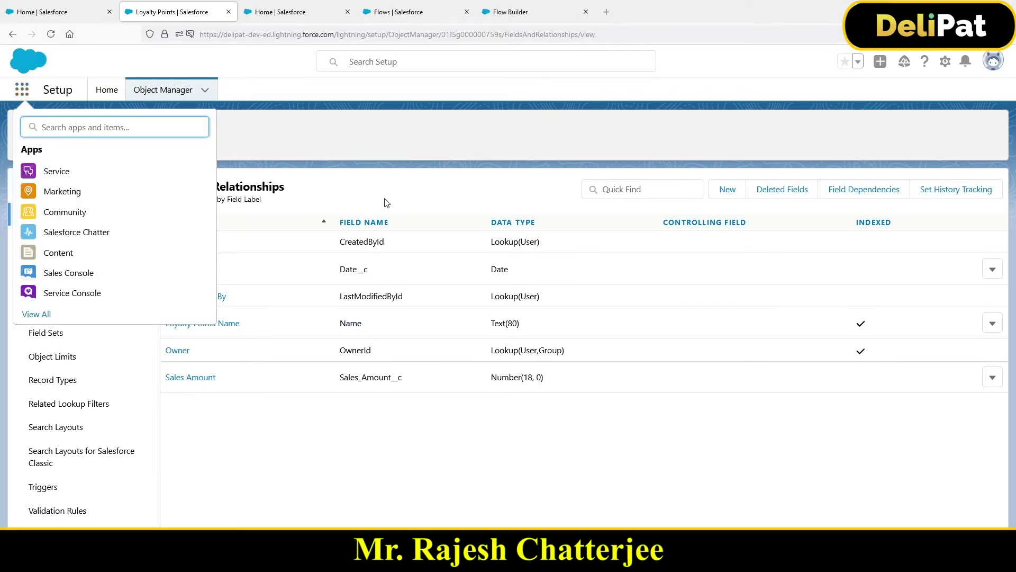
type("loy")
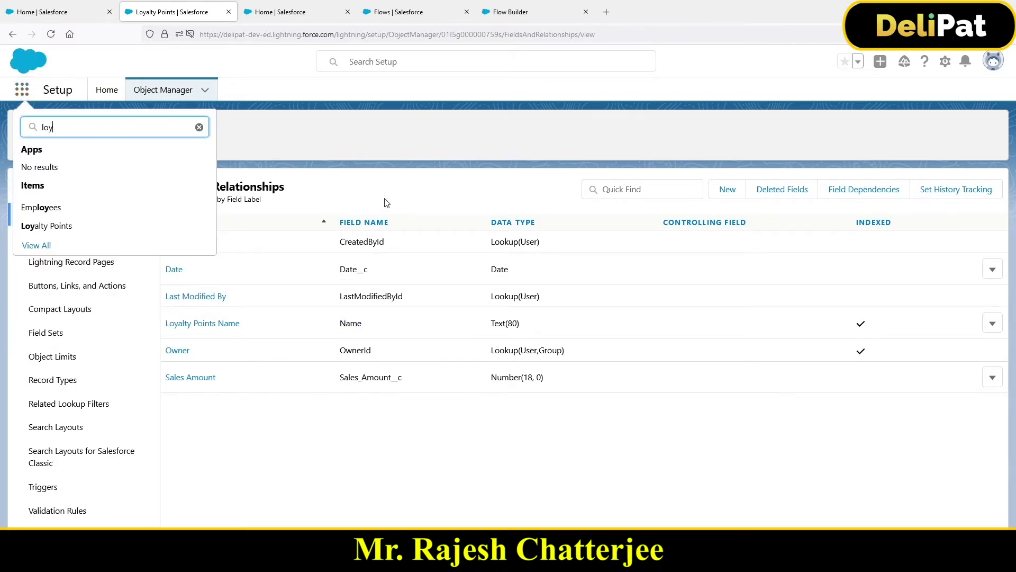
left_click(95, 227)
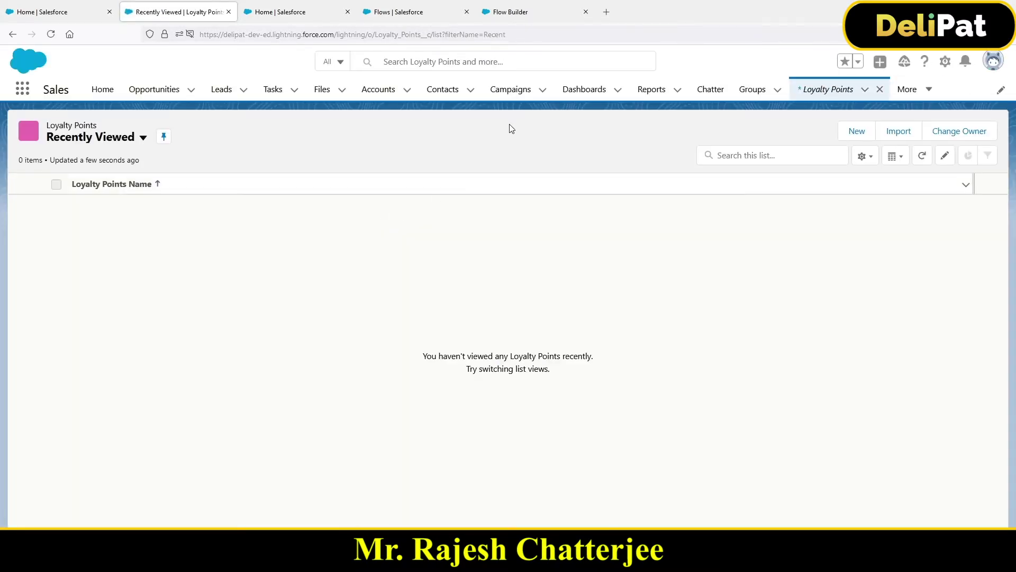
left_click(856, 136)
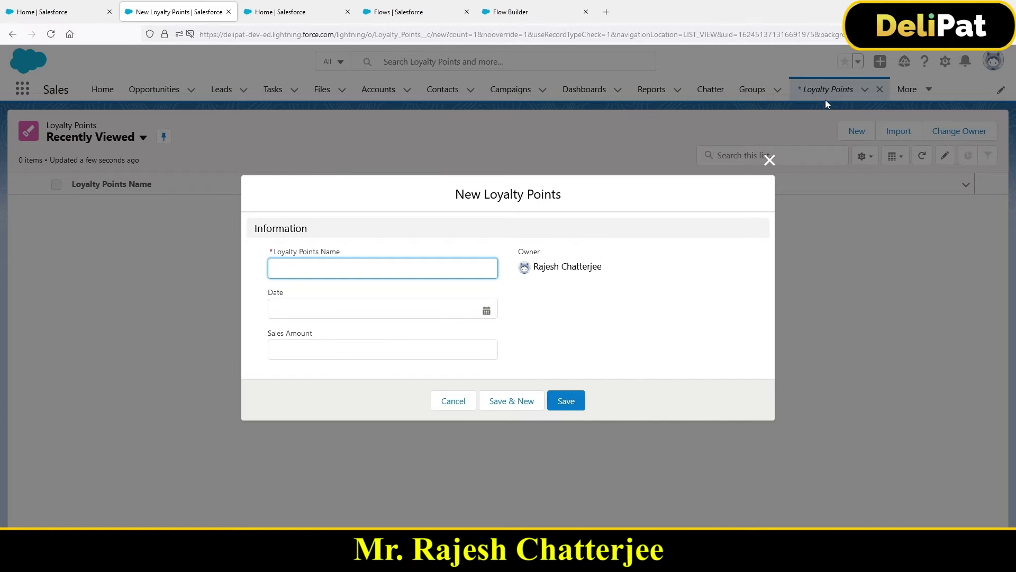
left_click(769, 160)
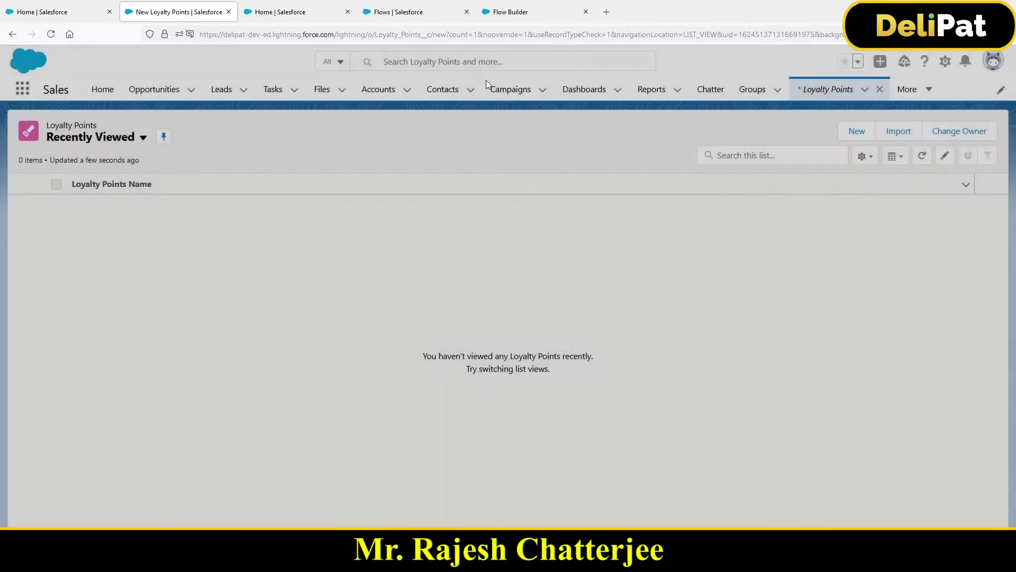
left_click(504, 15)
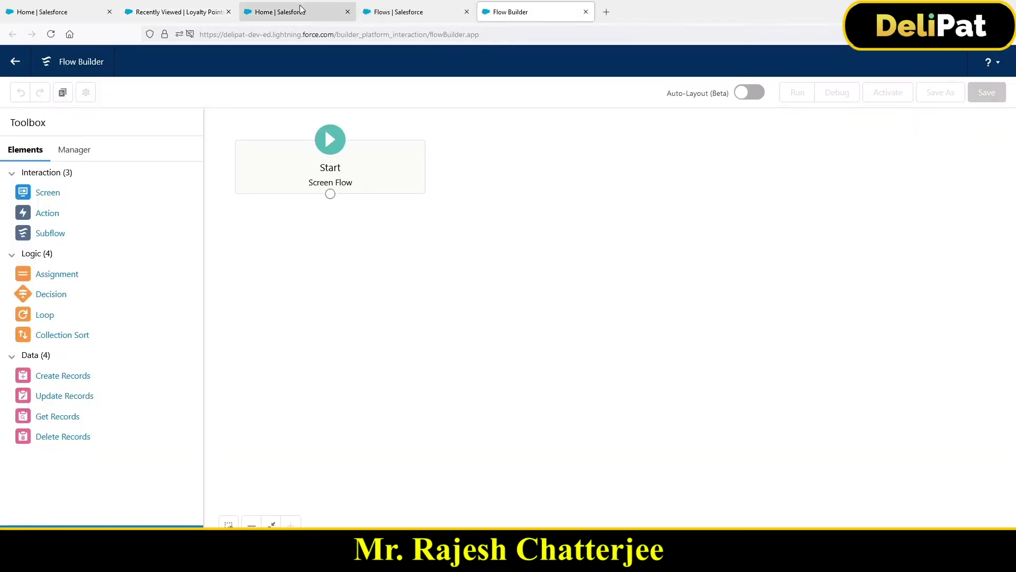
left_click(184, 12)
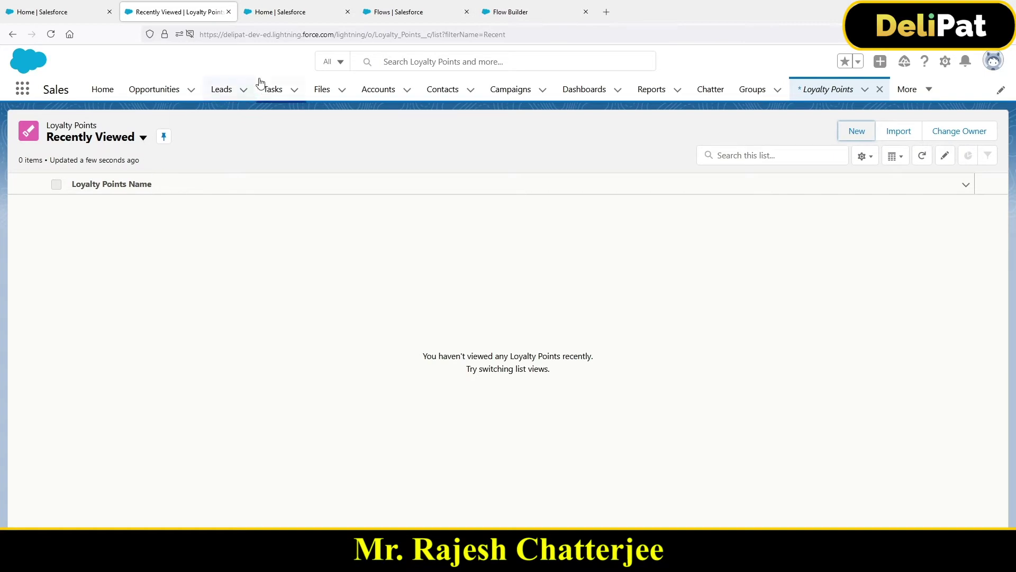
left_click(13, 34)
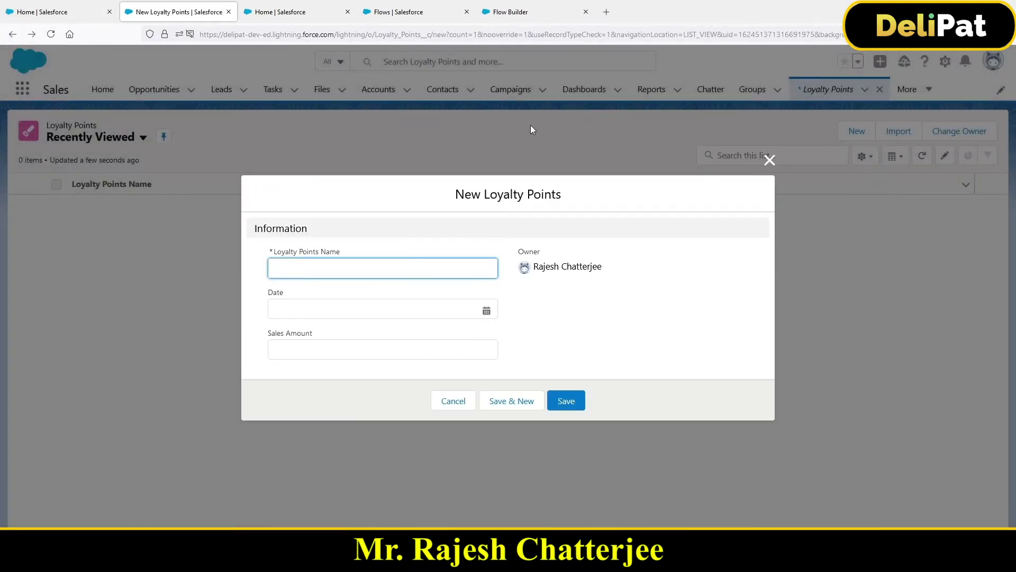
left_click(769, 160)
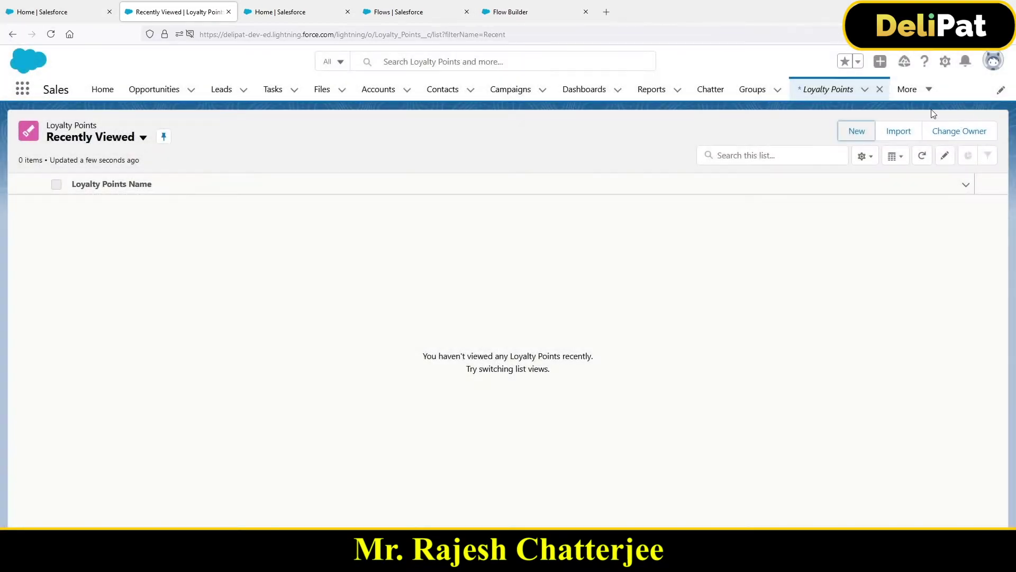
Step: Open Setup again, find the Loyalty Points object in Object Manager by searching for "loy", and review its fields and data types
left_click(945, 61)
left_click(894, 105)
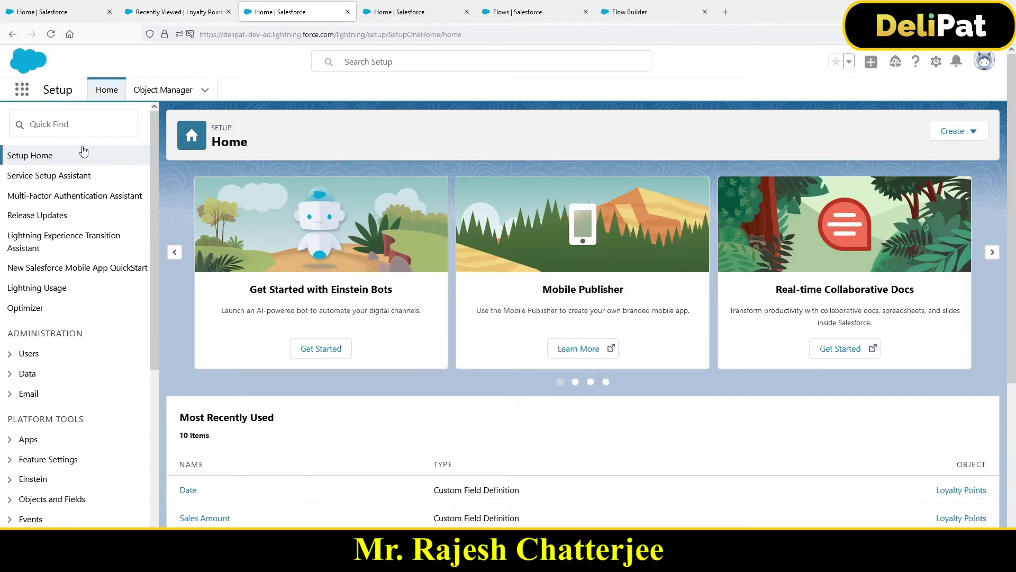
left_click(70, 124)
left_click(163, 90)
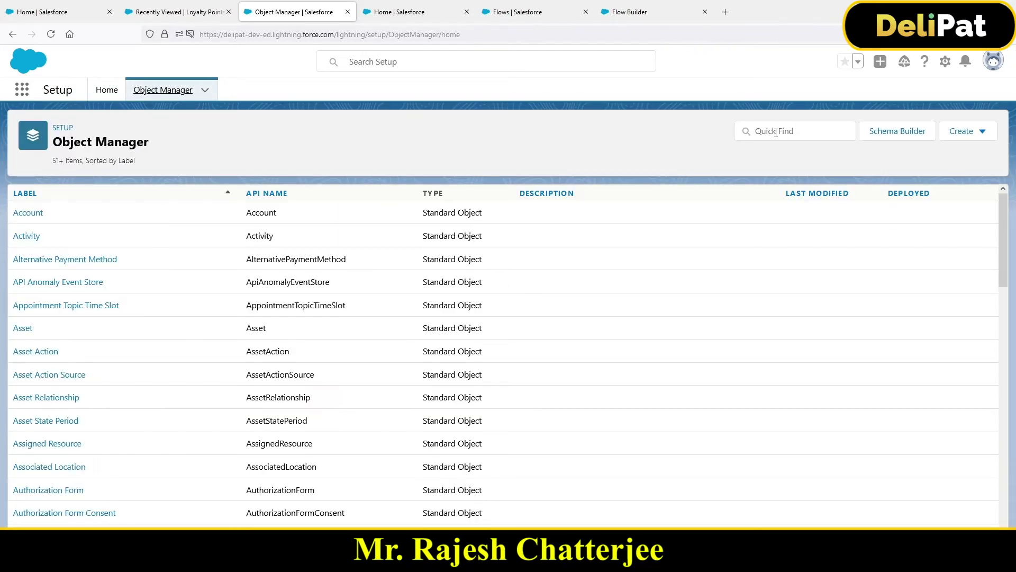
left_click(775, 132)
type("loy")
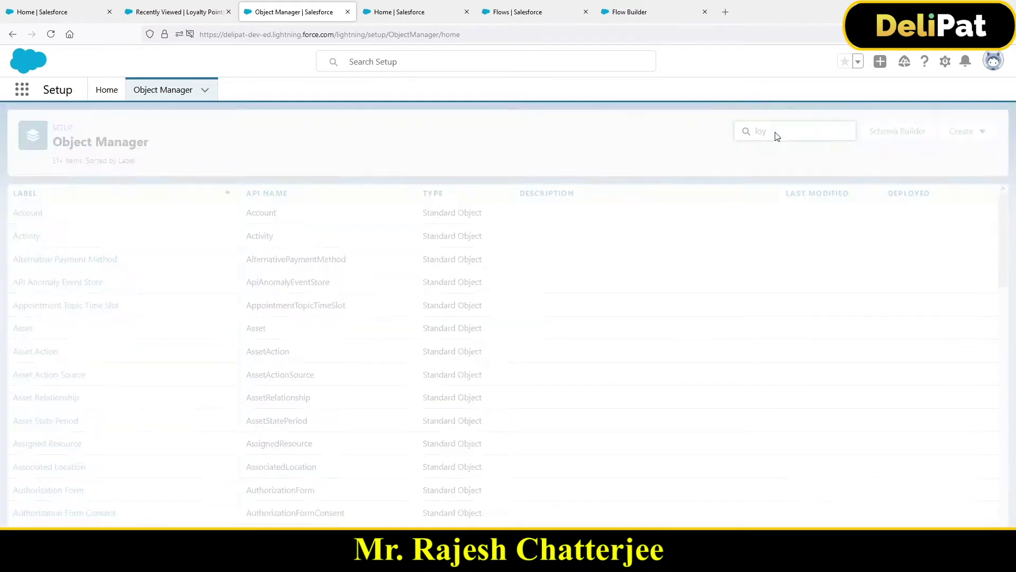
left_click(50, 254)
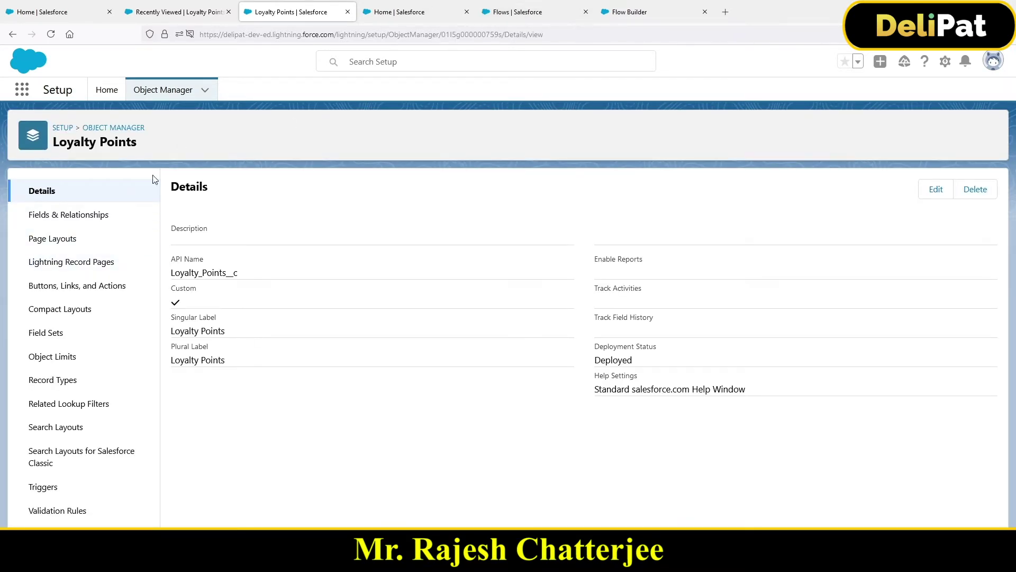
left_click(93, 215)
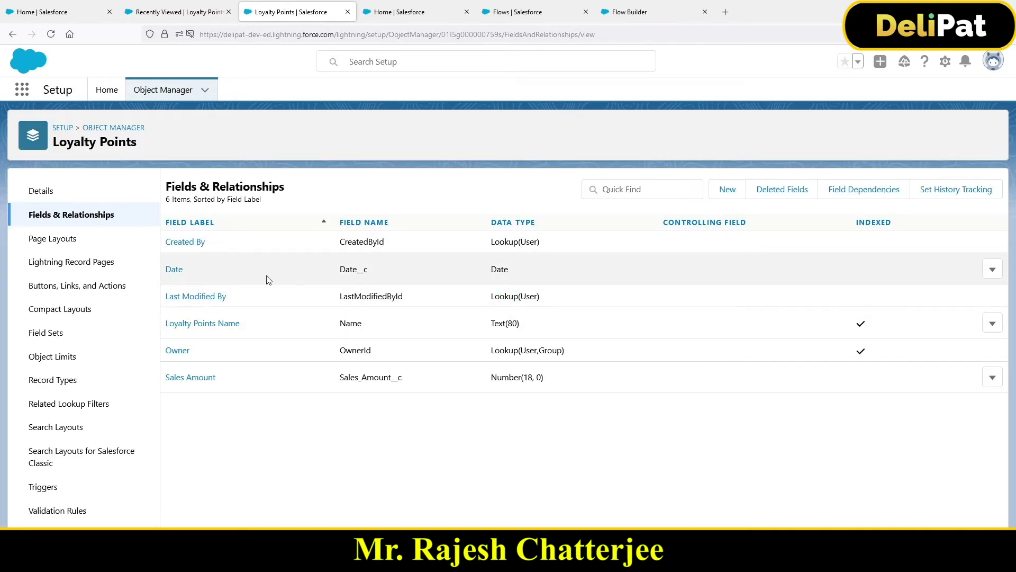
left_click_drag(489, 387, 550, 379)
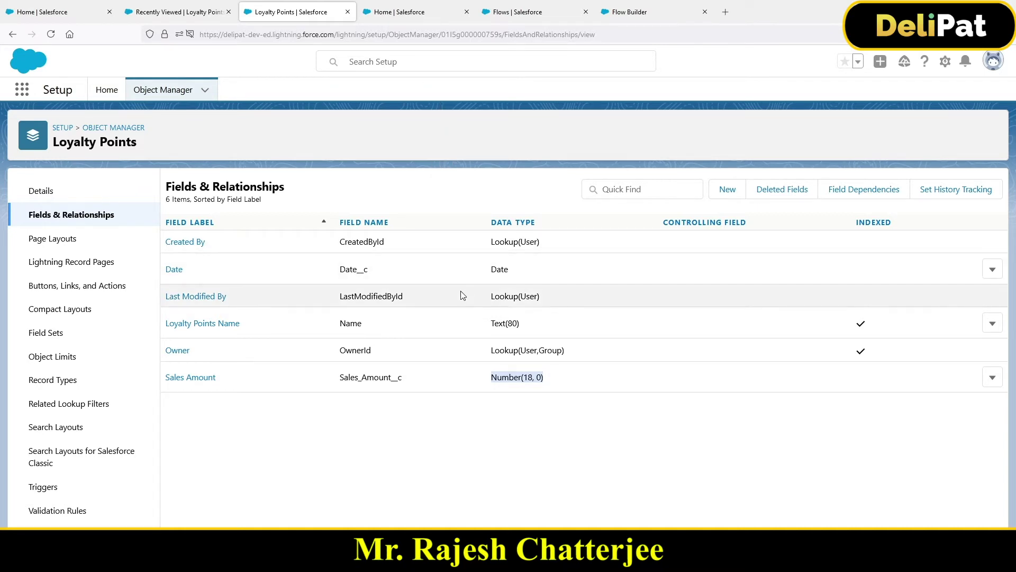
Step: Create a new flow of the type Screen Flow from the Flows setup page
left_click(412, 12)
left_click(485, 11)
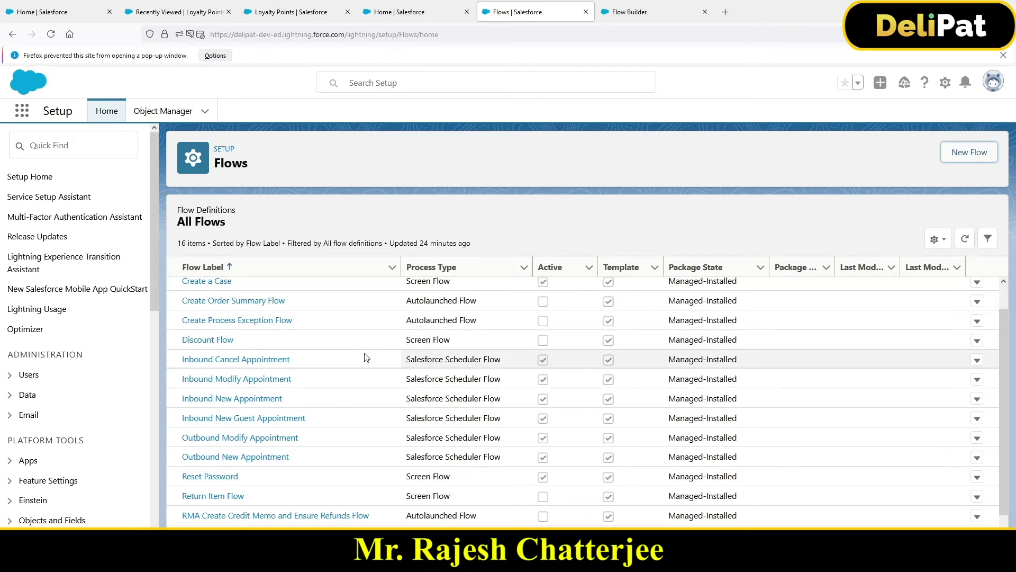
scroll(363, 356, "up", 1)
left_click(954, 152)
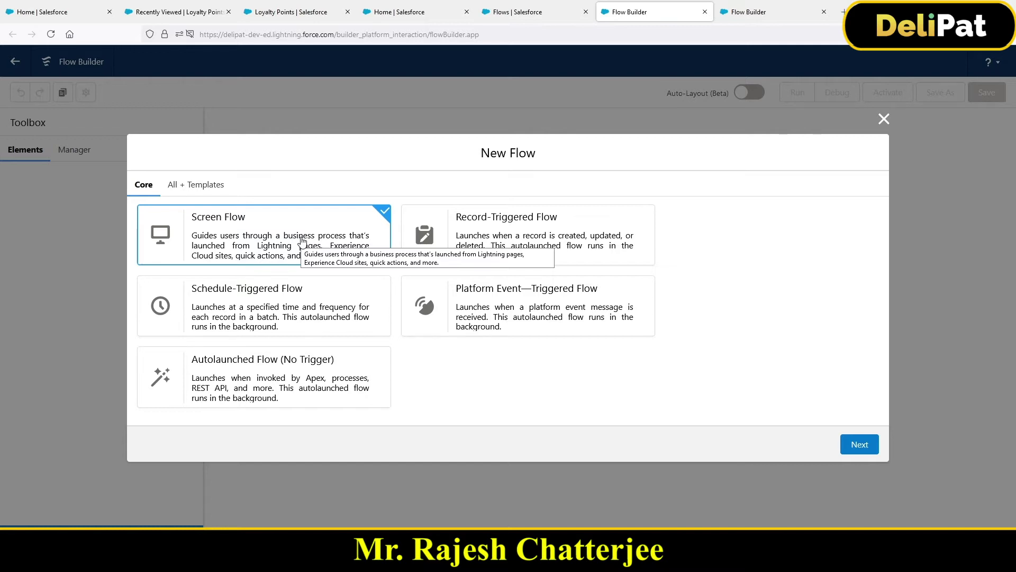
left_click(859, 444)
left_click(453, 286)
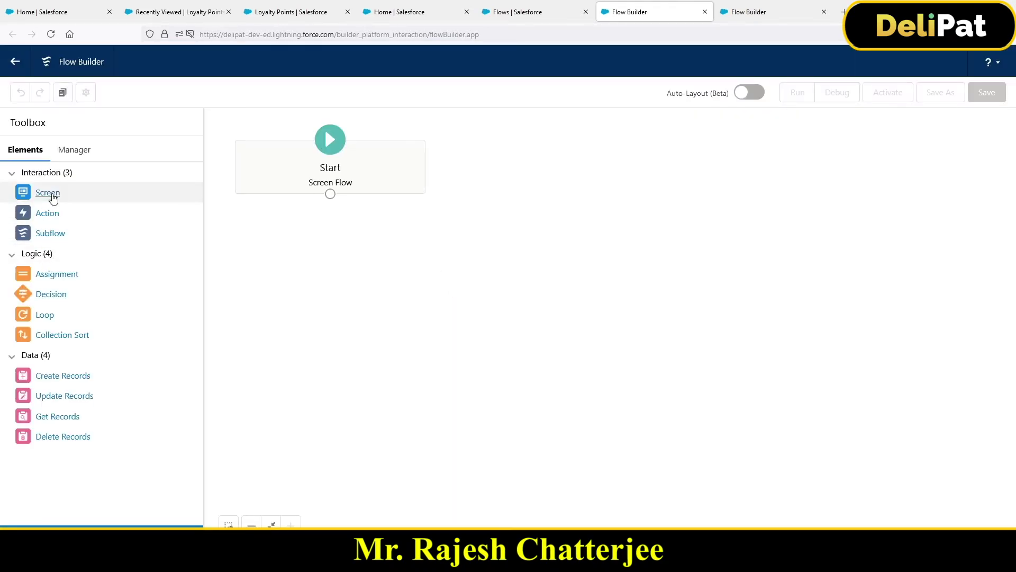
Step: Add a Screen element to the flow and place a Text input on it with the label and API name Name
left_click_drag(53, 197, 341, 256)
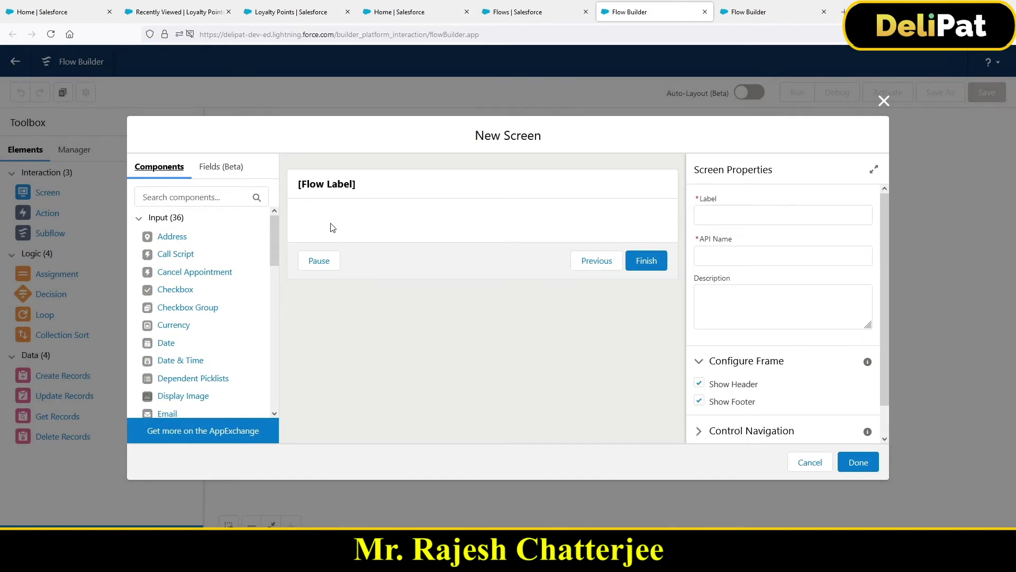
left_click(185, 196)
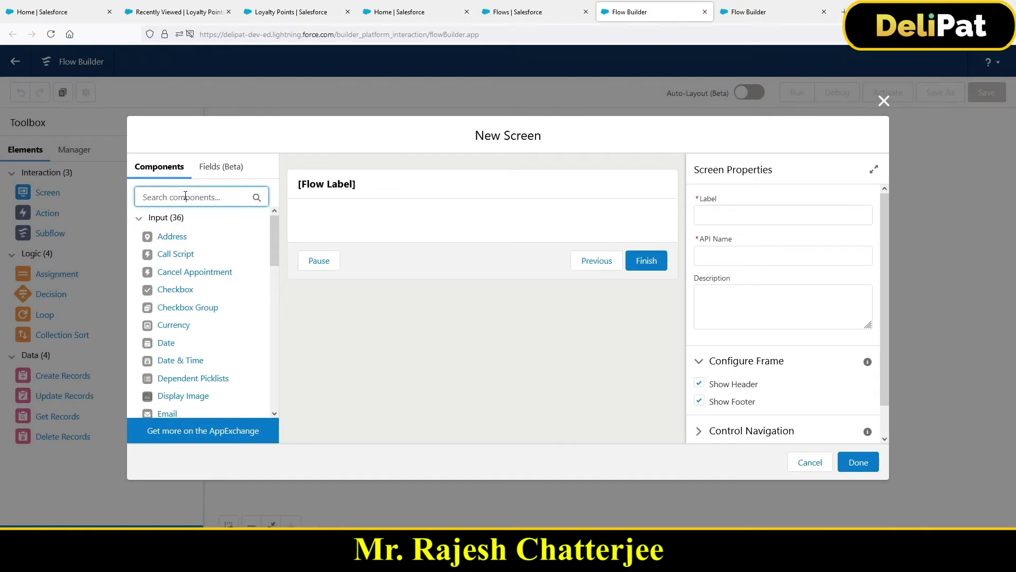
type("text")
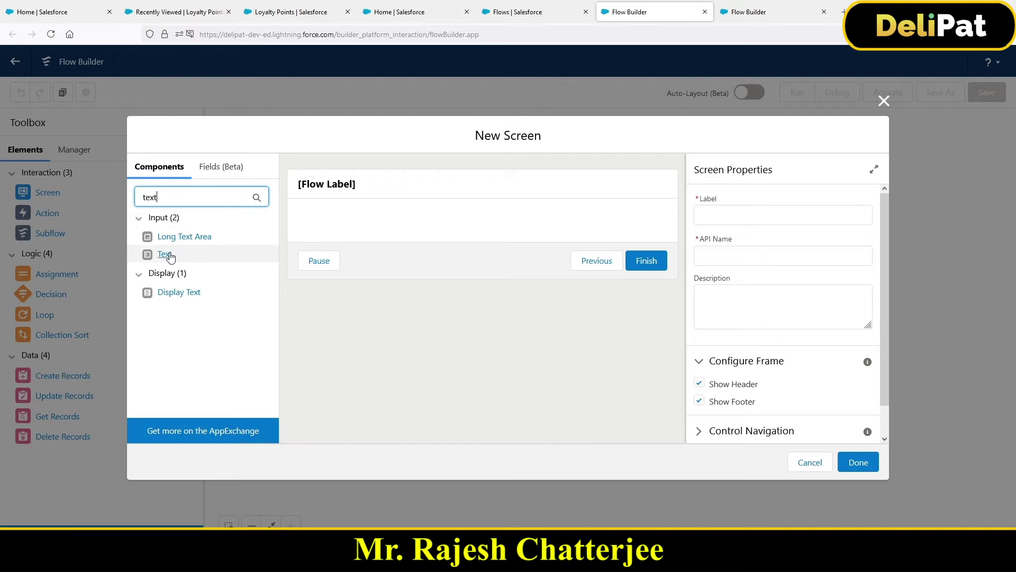
left_click_drag(162, 255, 327, 225)
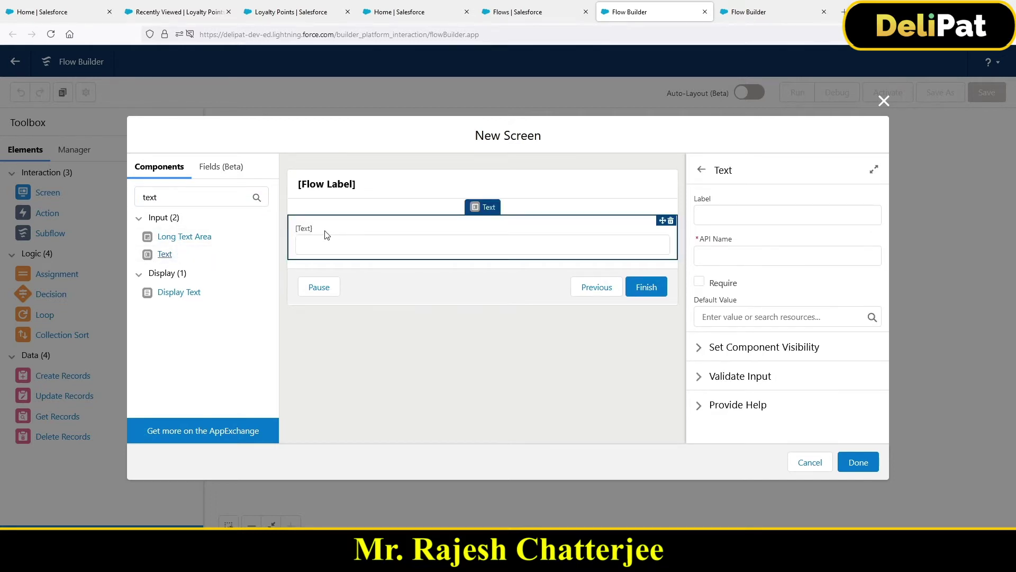
left_click(722, 221)
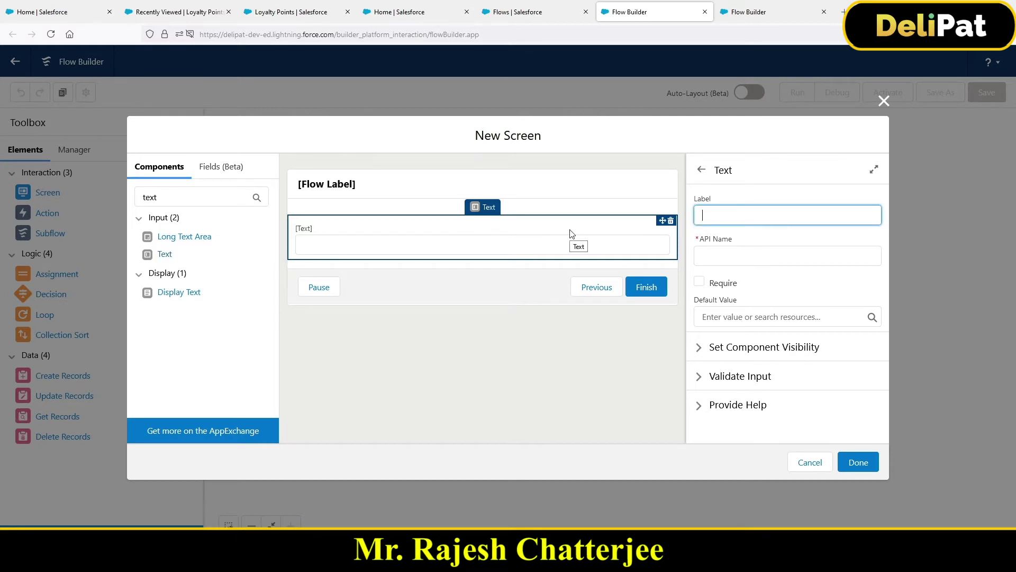
left_click(775, 263)
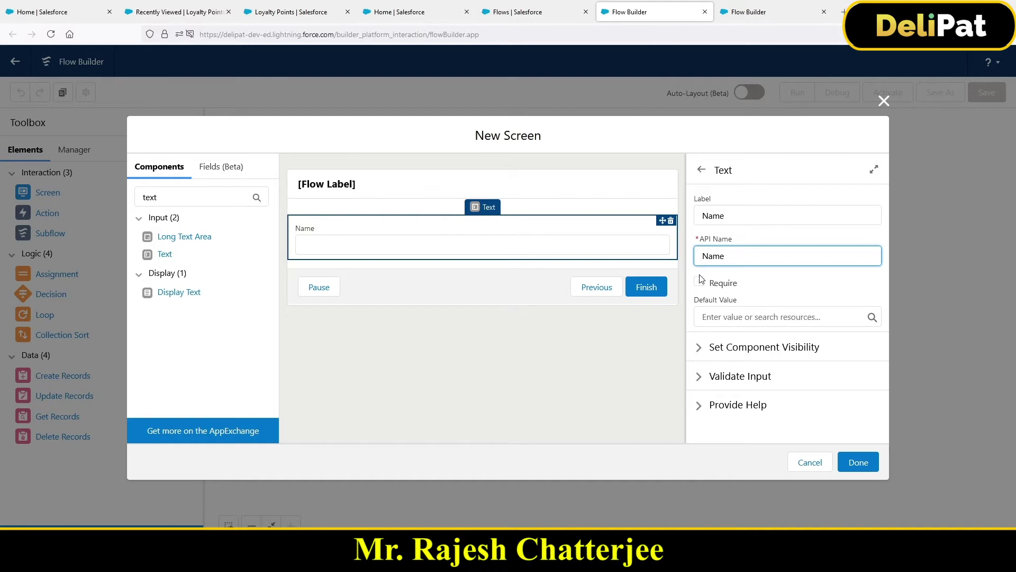
Step: Add a Number input below the Name field with the label Sales Amount and API name Sales_Amount
left_click_drag(165, 257, 223, 240)
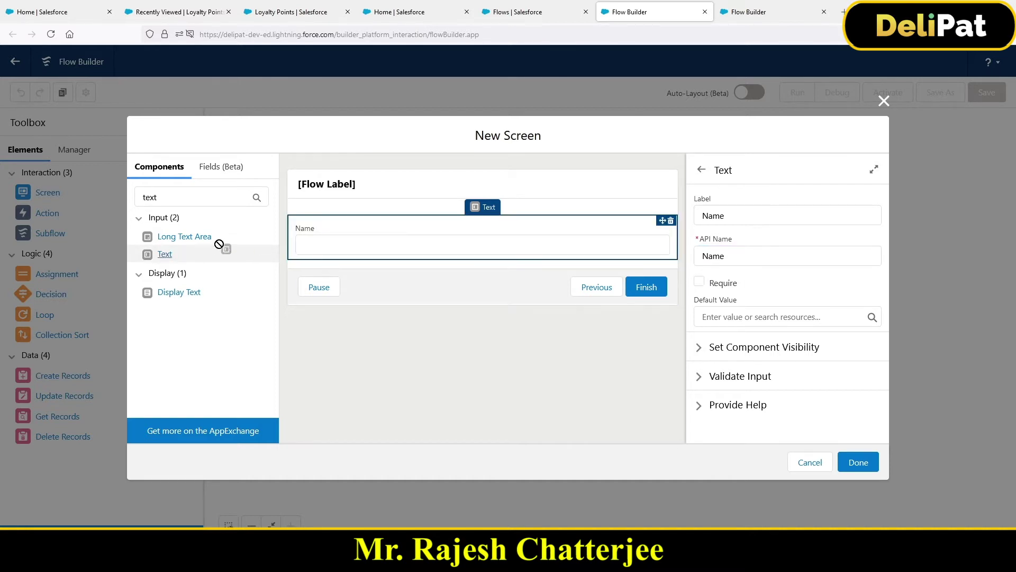
double_click(186, 198)
type("num")
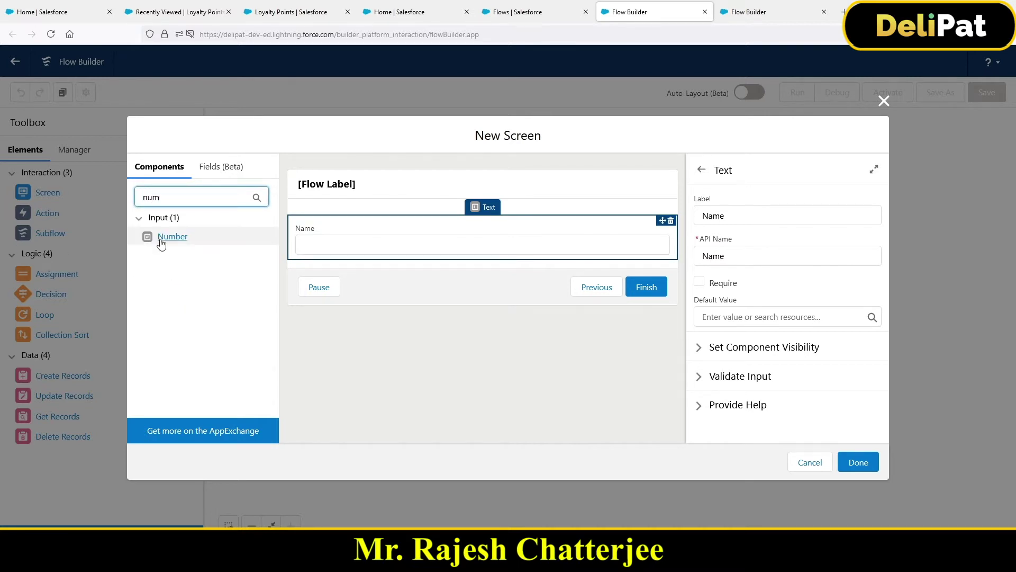
left_click_drag(160, 236, 345, 263)
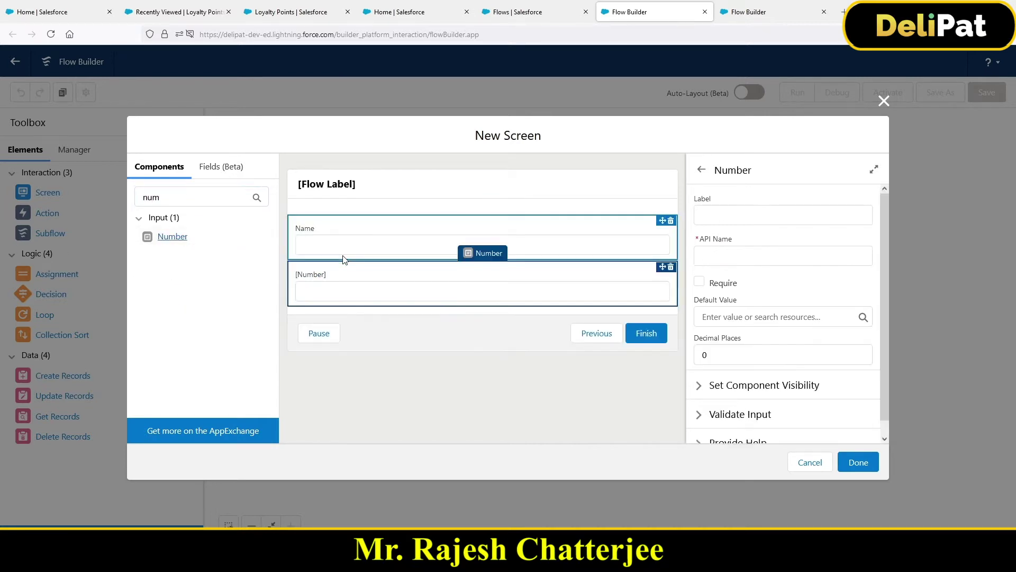
left_click(744, 217)
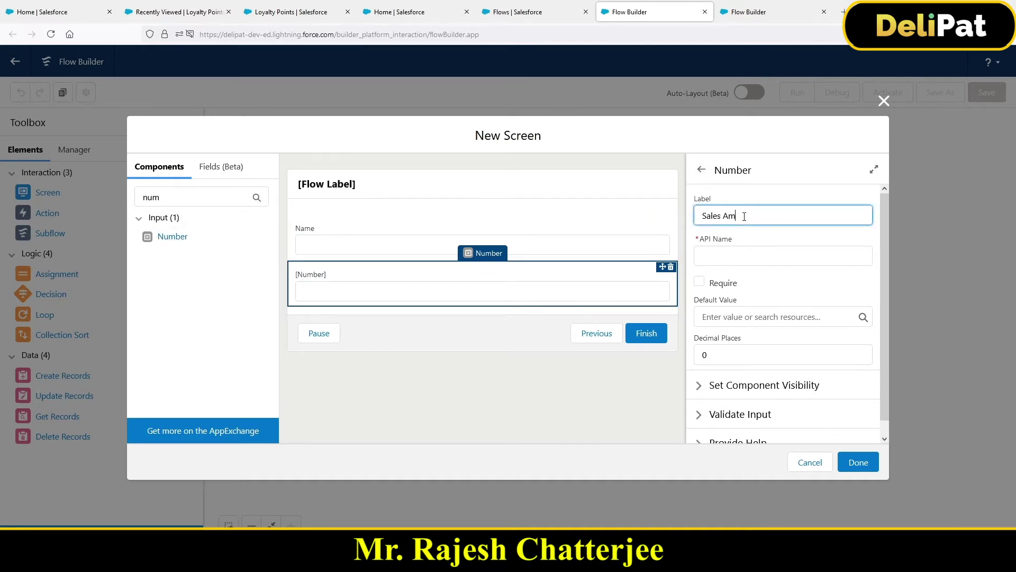
key("Tab")
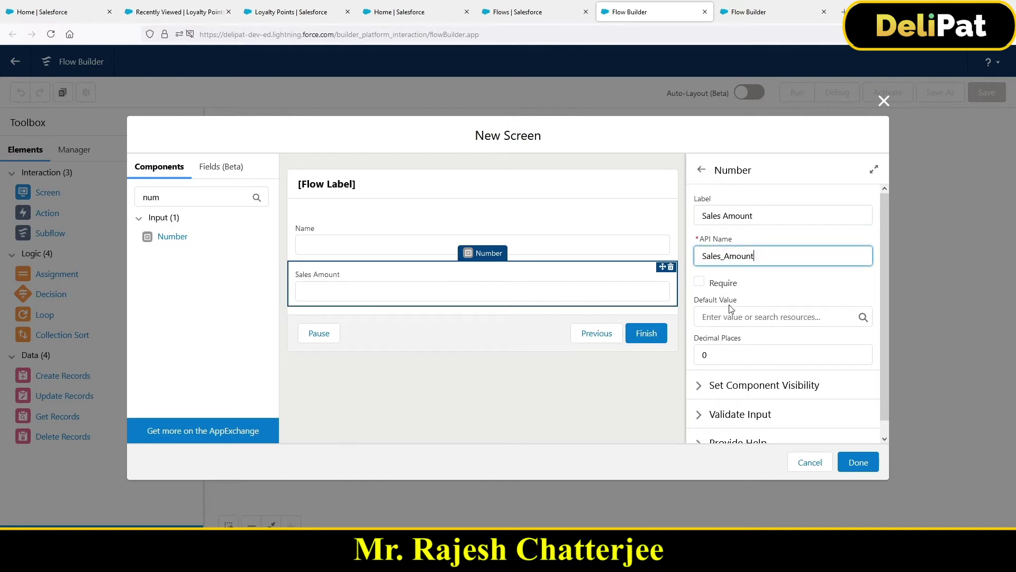
Step: Add a Date input below the Sales Amount field with the label and API name Date
left_click_drag(741, 299, 693, 303)
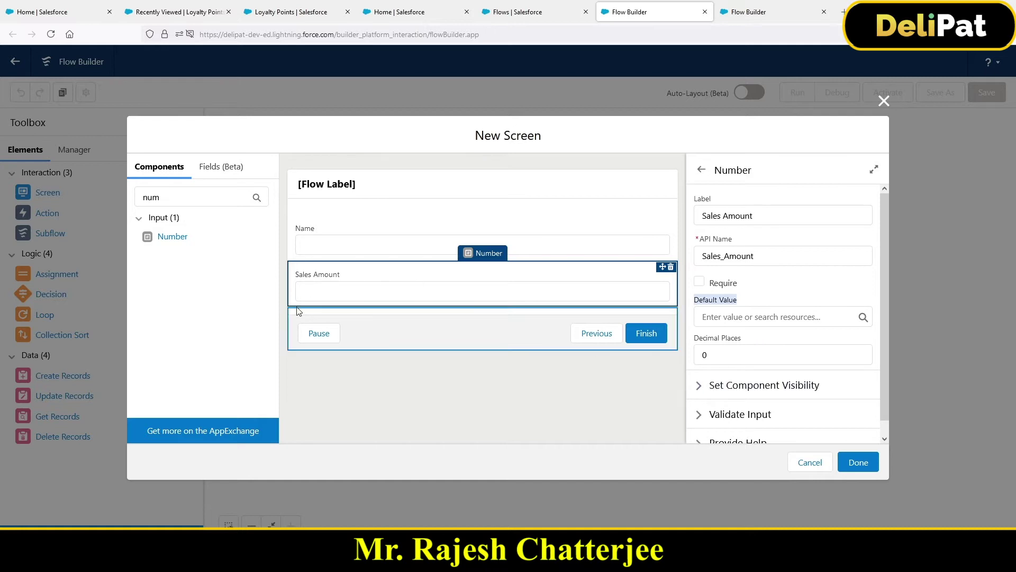
double_click(193, 200)
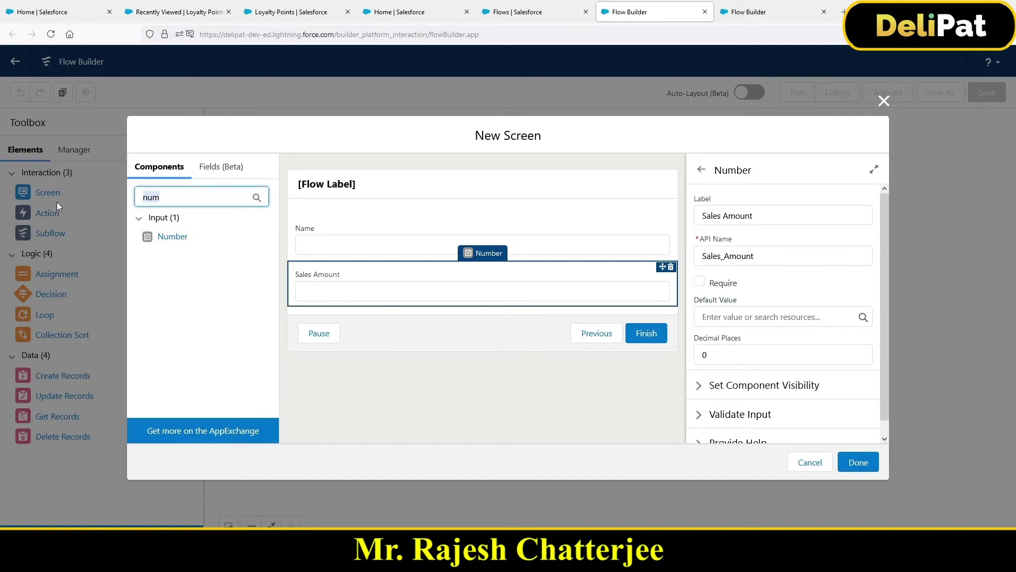
type("date")
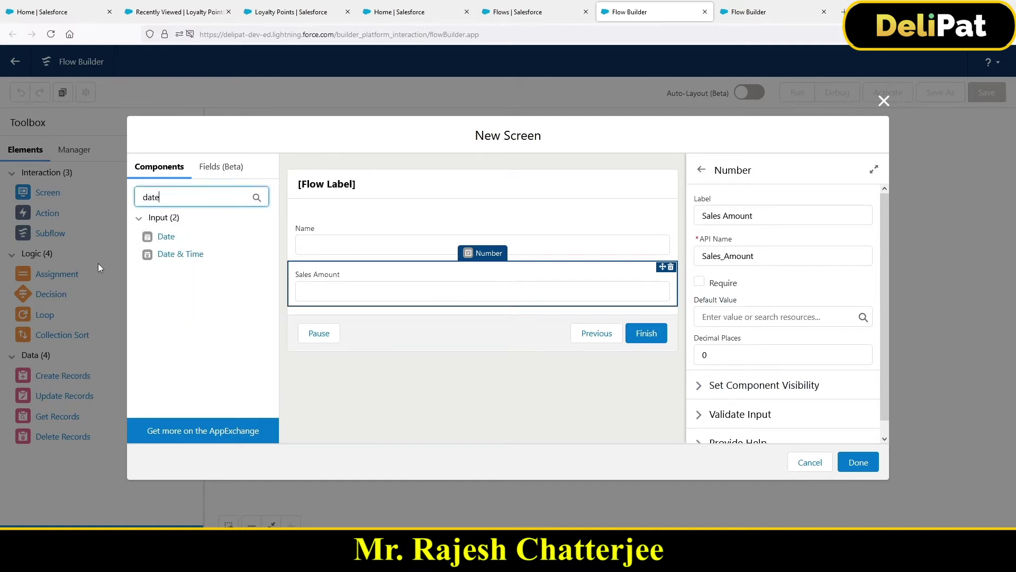
left_click_drag(166, 236, 320, 308)
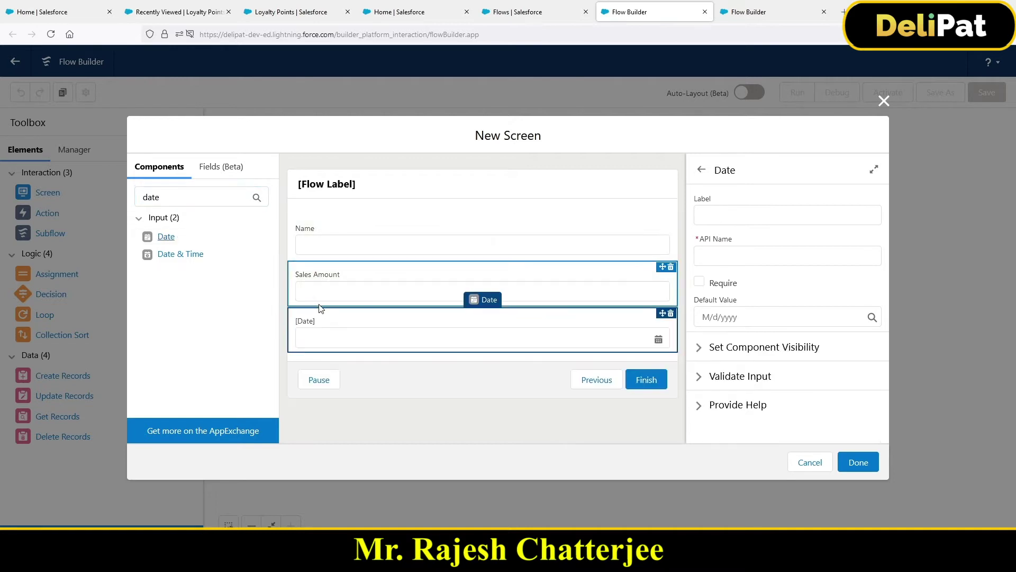
left_click(711, 216)
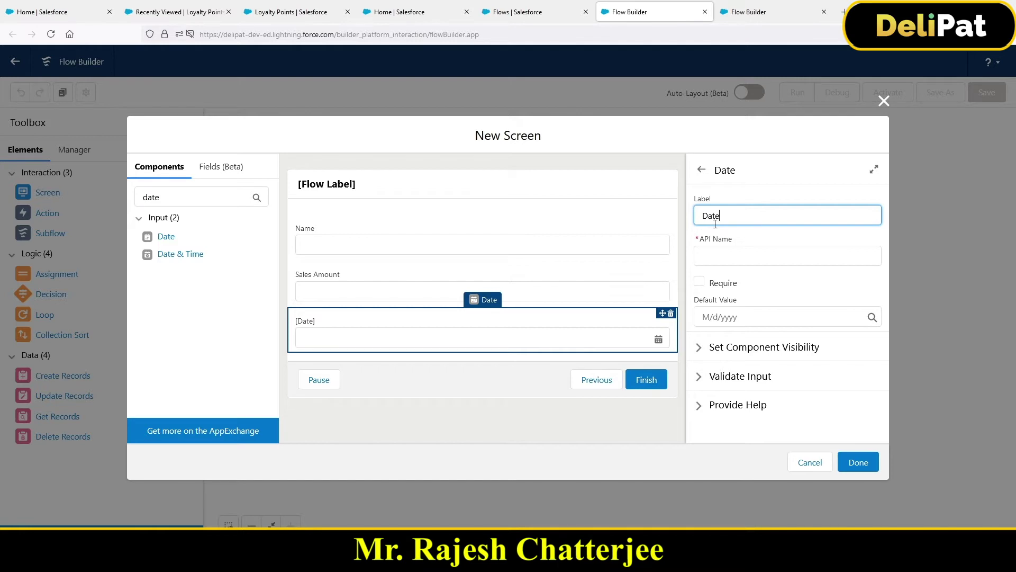
left_click(719, 259)
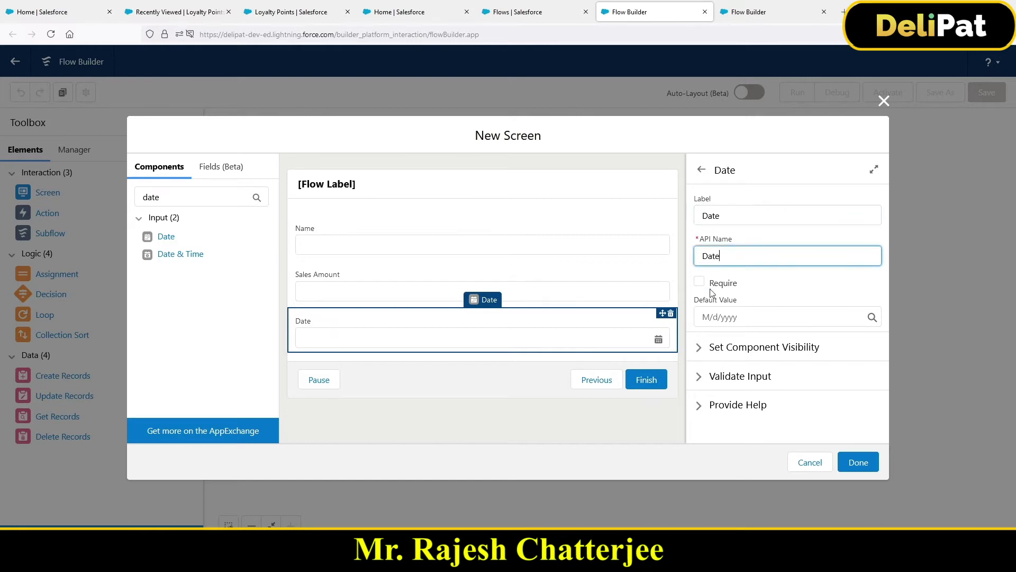
Step: Label the screen Create Loyalty in its screen properties and finish creating it
left_click(333, 184)
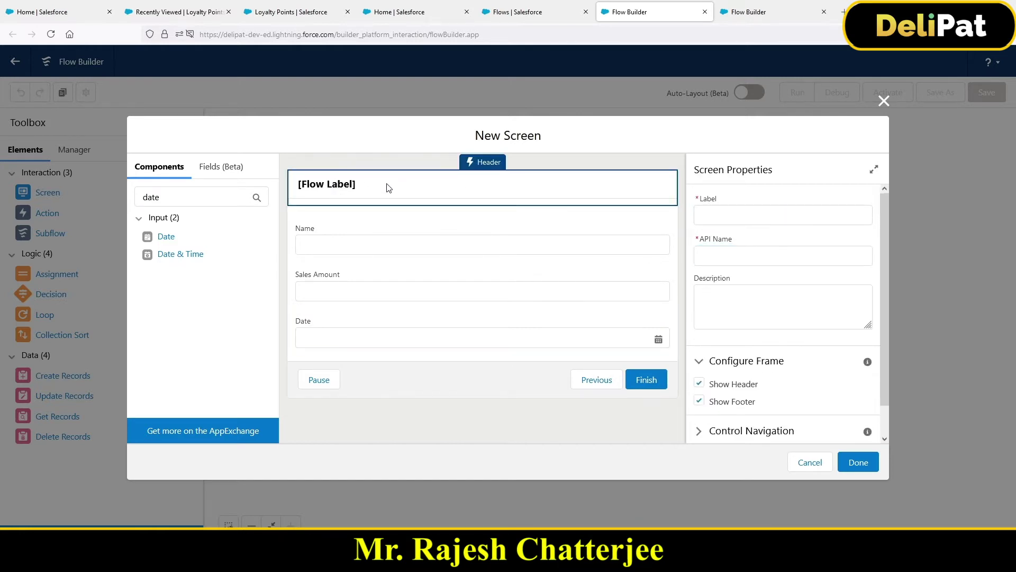
left_click(733, 213)
type("Creat")
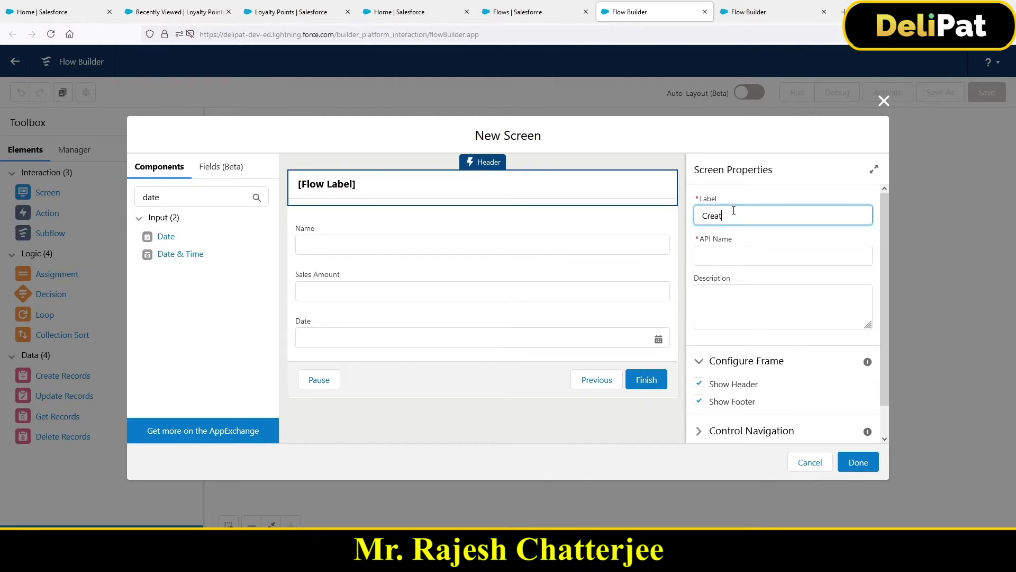
type("e Loyalty")
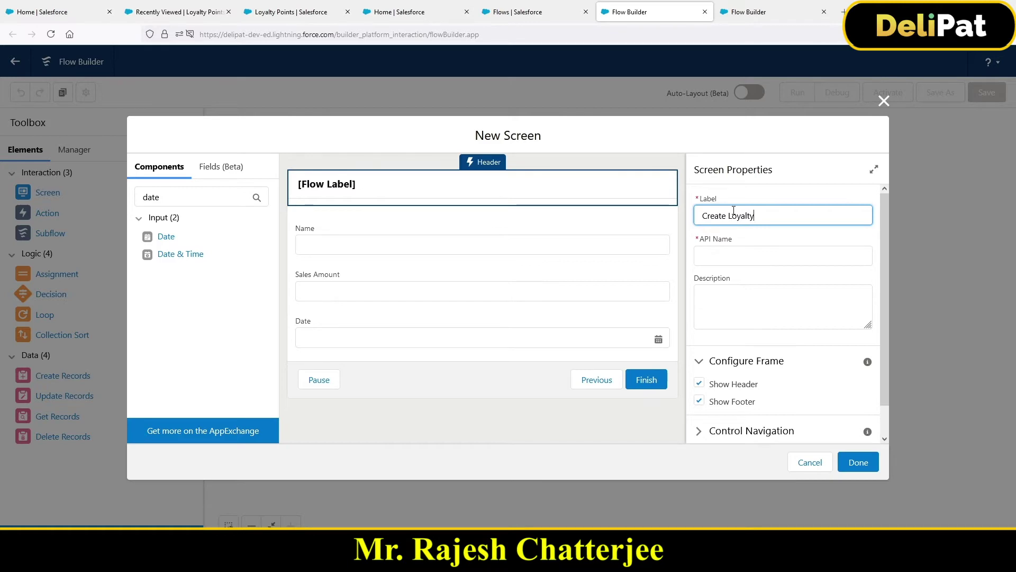
left_click(858, 461)
Step: Reopen the Create Loyalty screen for editing and select its footer
double_click(362, 267)
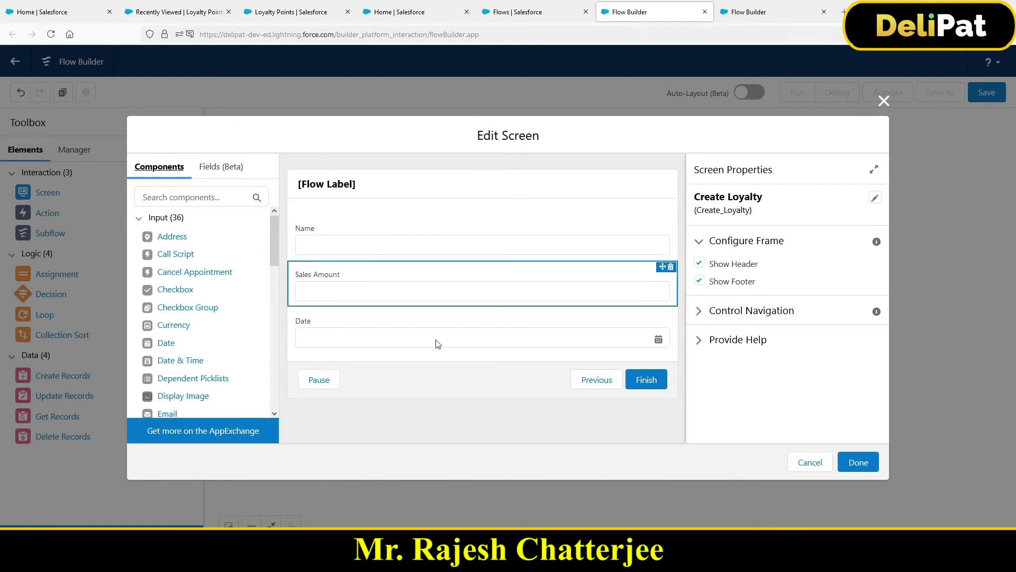
left_click(513, 385)
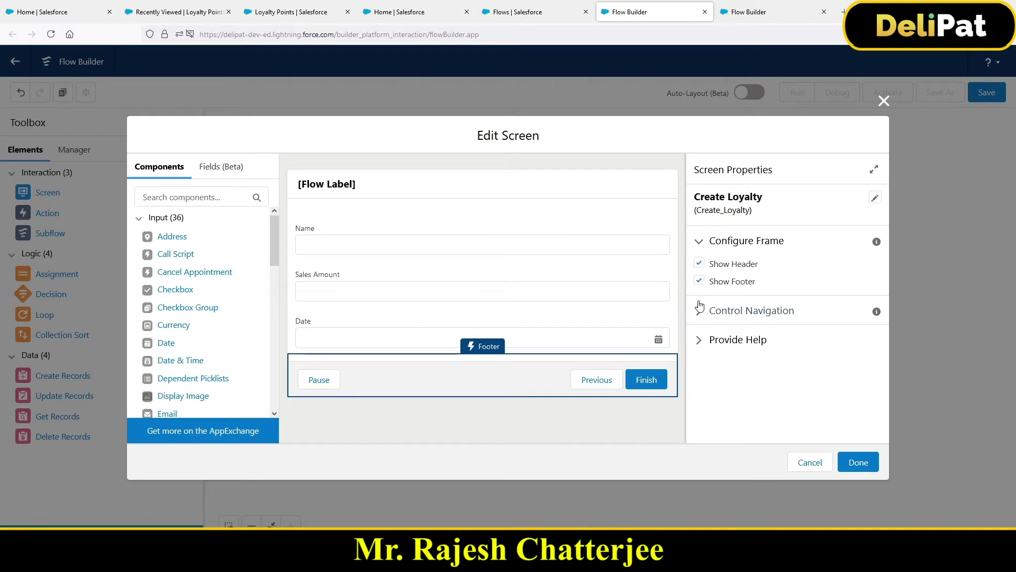
Step: Switch the screen's header and footer off and back on to preview their effect
left_click(699, 264)
left_click(699, 264)
left_click(699, 263)
left_click(699, 263)
left_click(699, 263)
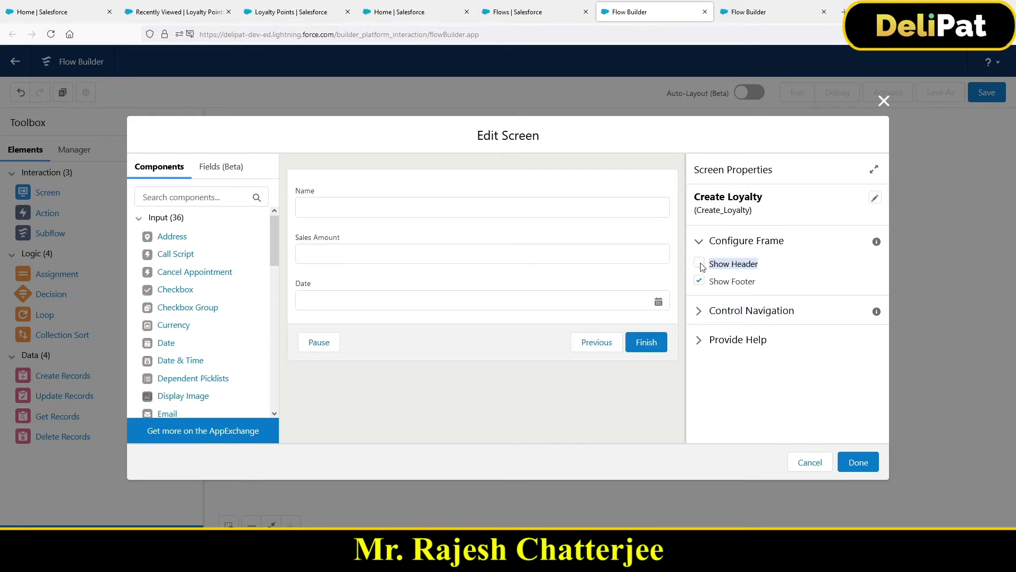
left_click(699, 264)
left_click(699, 281)
left_click(700, 281)
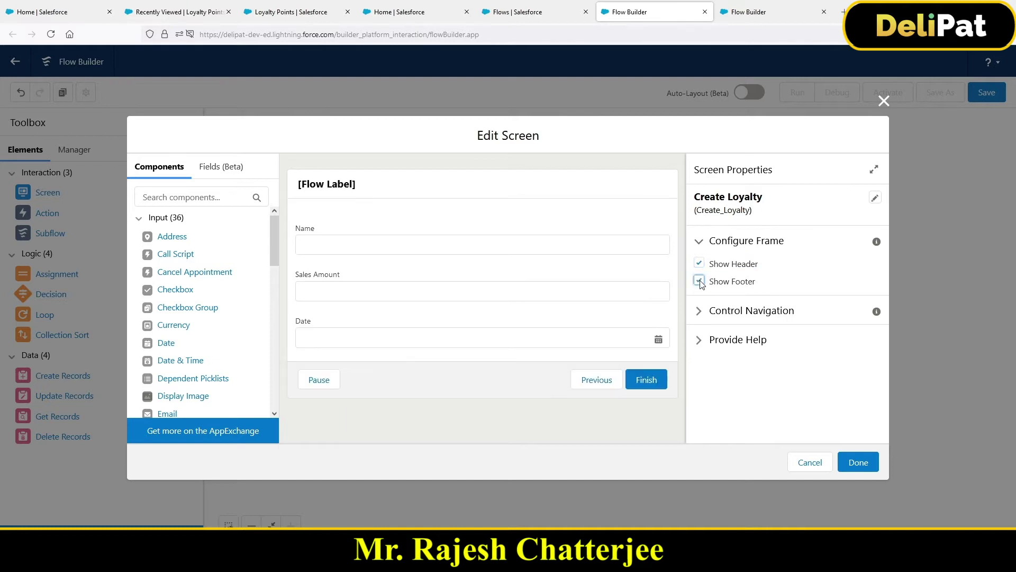
left_click(699, 281)
left_click(699, 281)
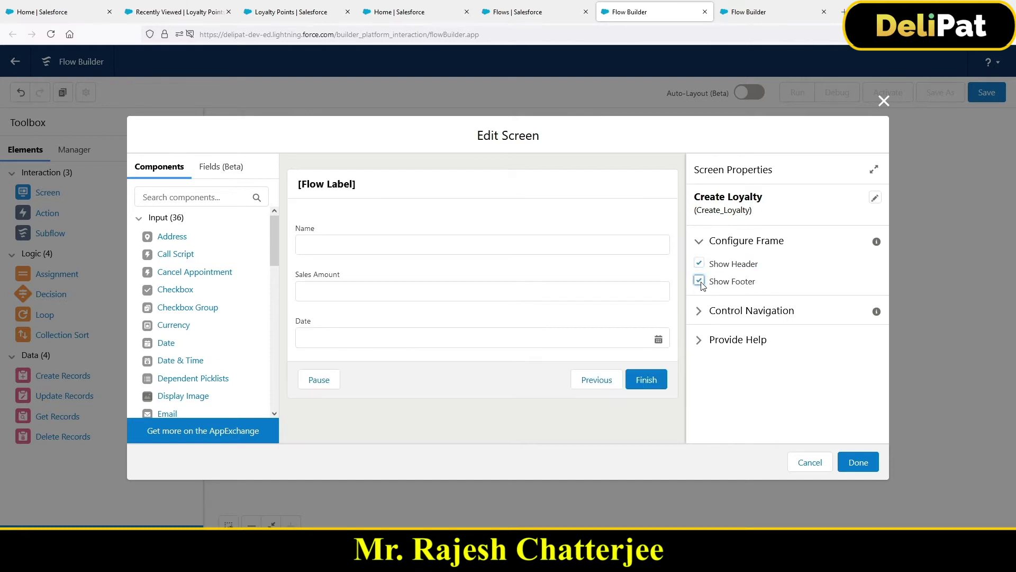
Step: Disable the Pause option in the screen's navigation, finish the edit, and connect Start to the Create Loyalty screen
left_click(699, 311)
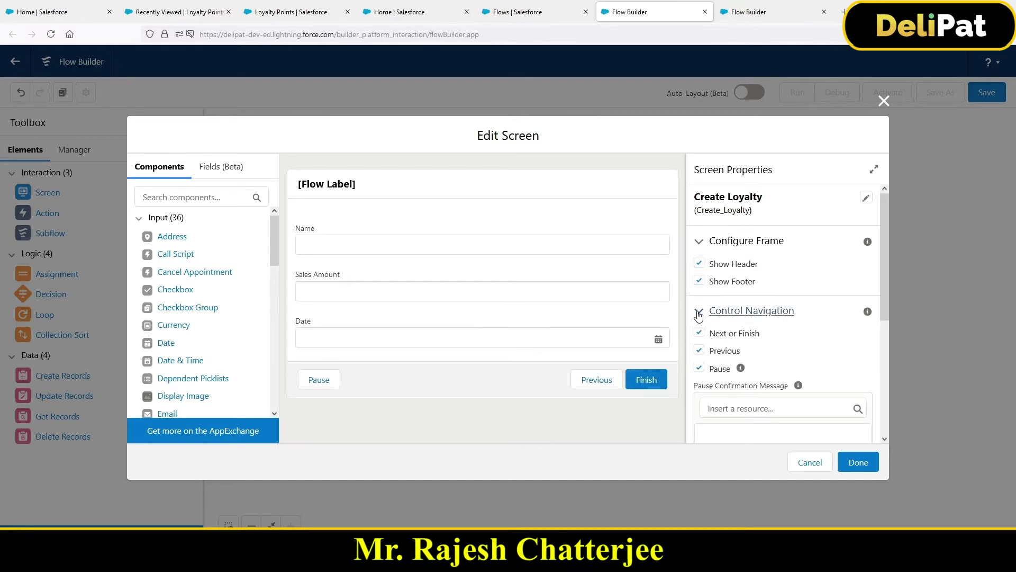
left_click(699, 368)
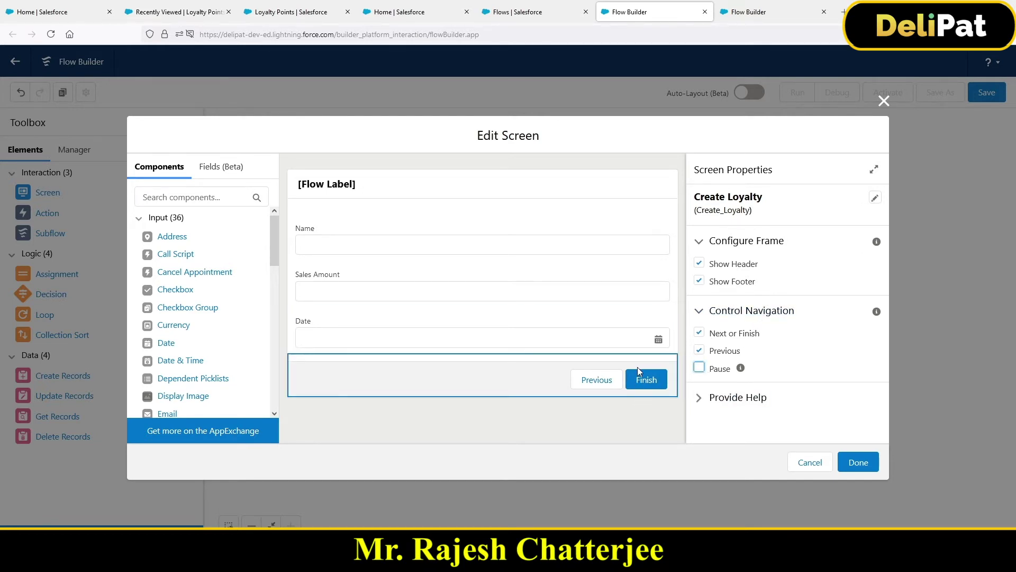
left_click(857, 462)
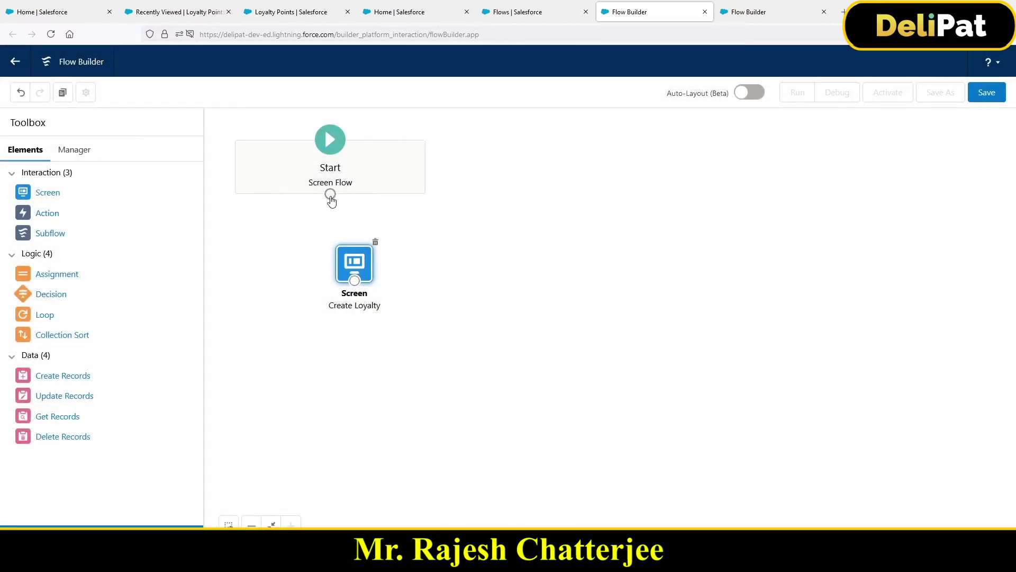
left_click_drag(330, 194, 355, 278)
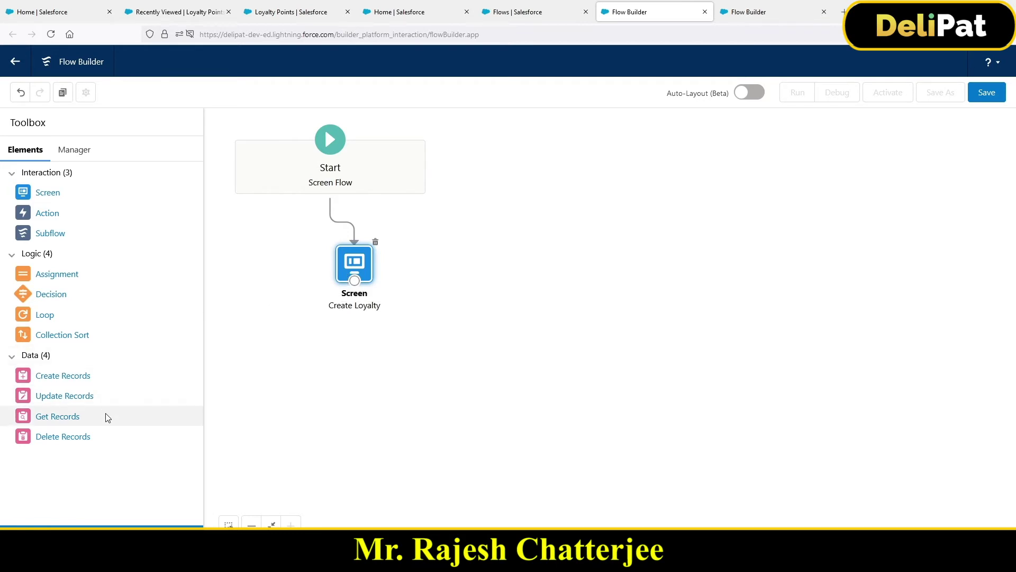
Step: Add a Create Records element labelled Create Loyalty with API name Create_Loyaltyv1, setting fields from separate resources and literal values
left_click_drag(80, 380, 361, 372)
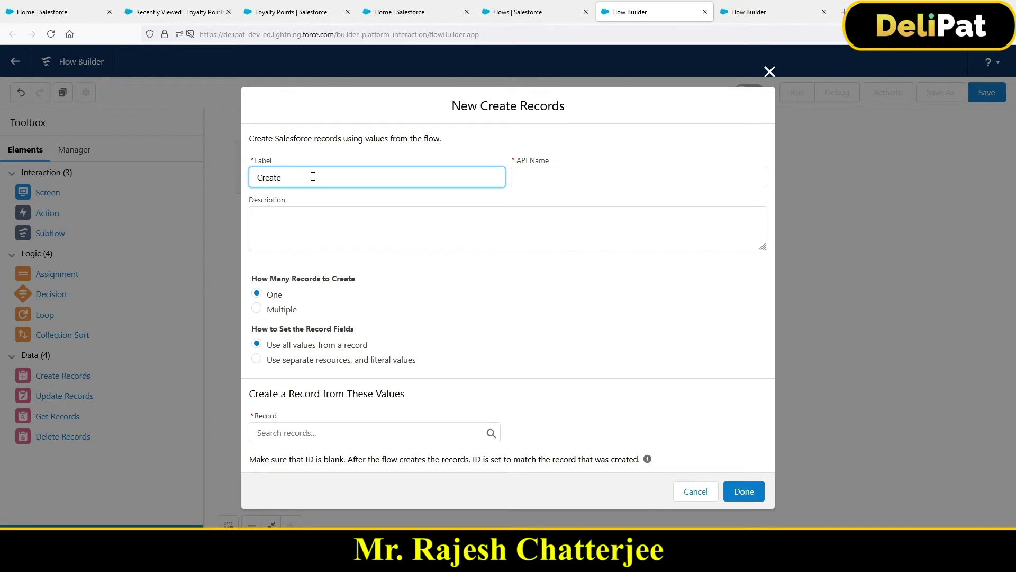
type("Create Loyalty")
left_click(285, 361)
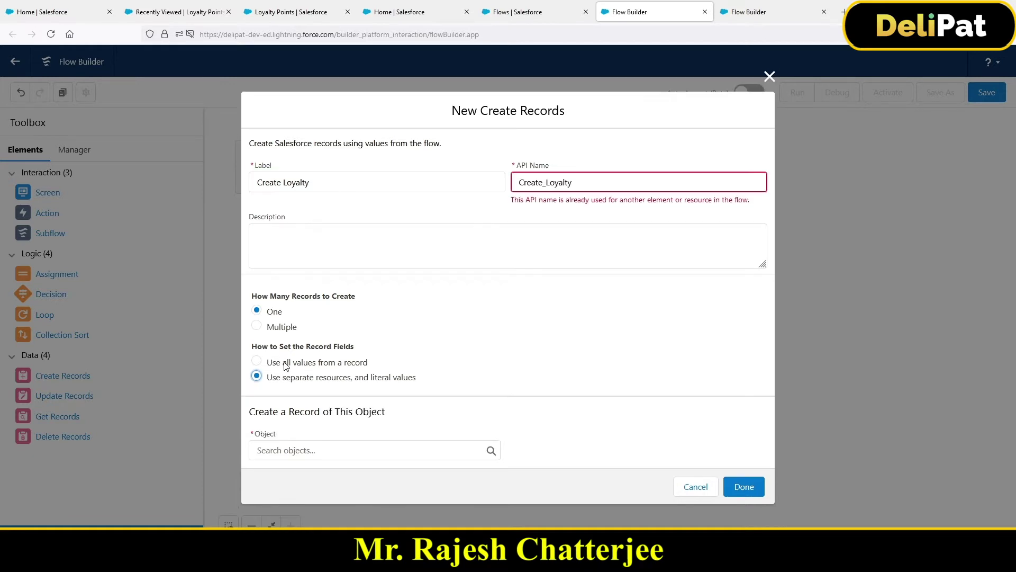
left_click(576, 181)
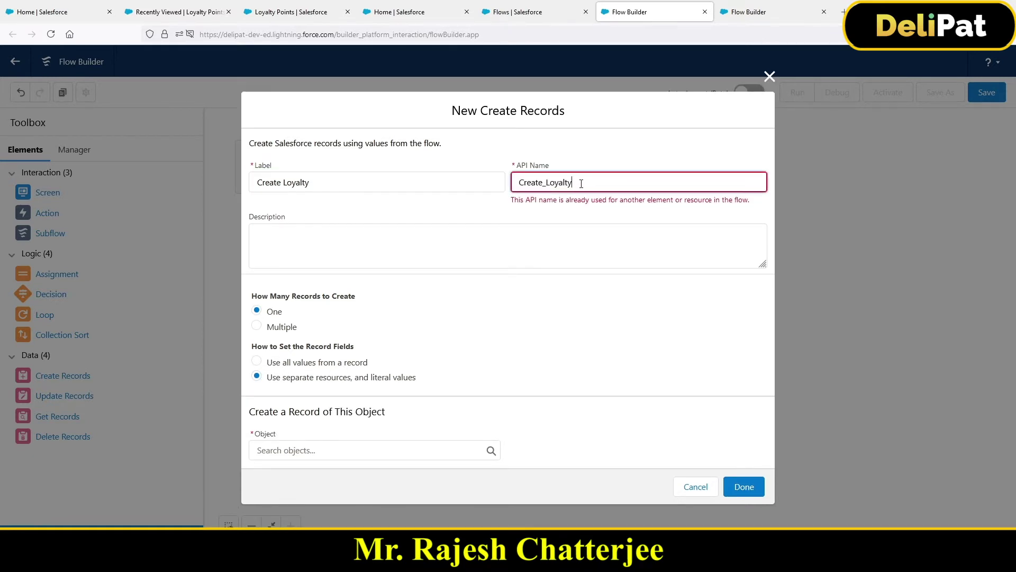
type("v1")
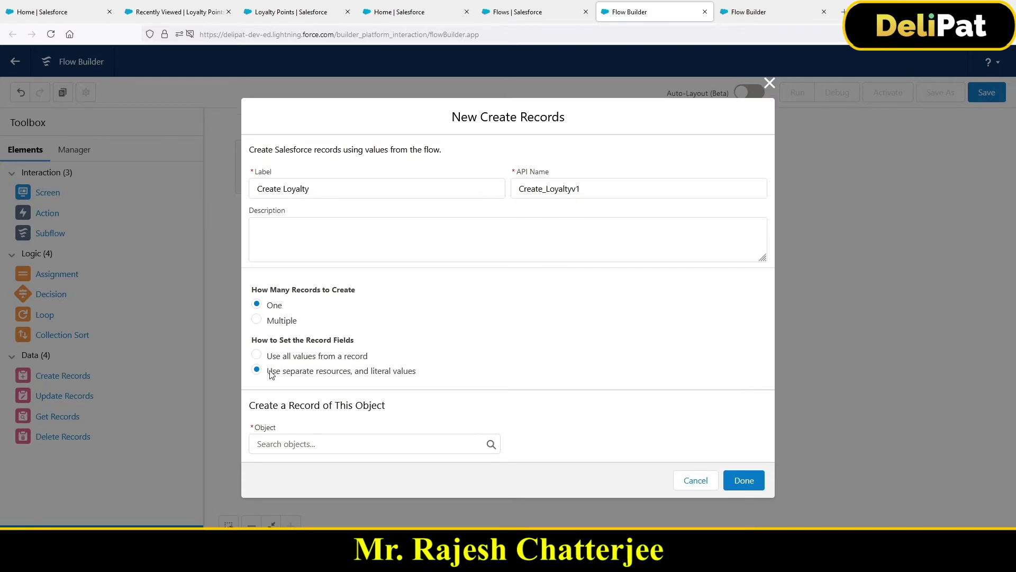
left_click_drag(267, 371, 429, 387)
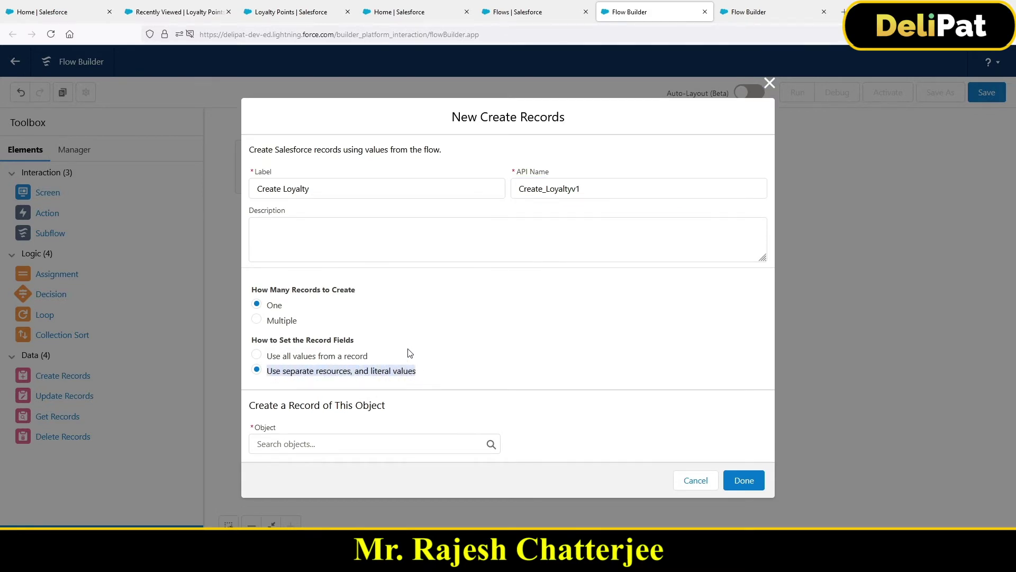
Step: Search for "loy" and choose Loyalty Points as the object of the record to create
left_click(329, 446)
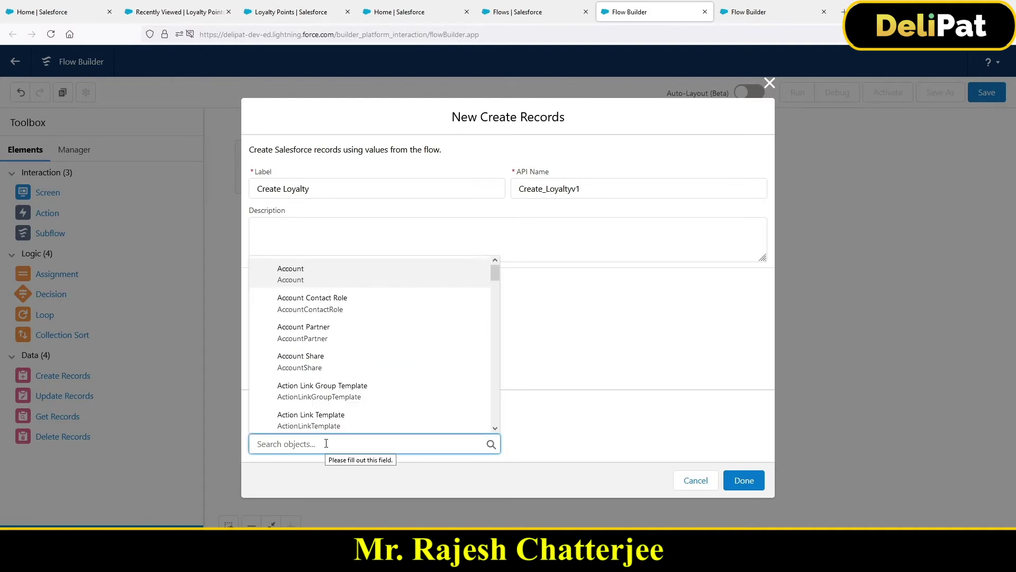
type("loy")
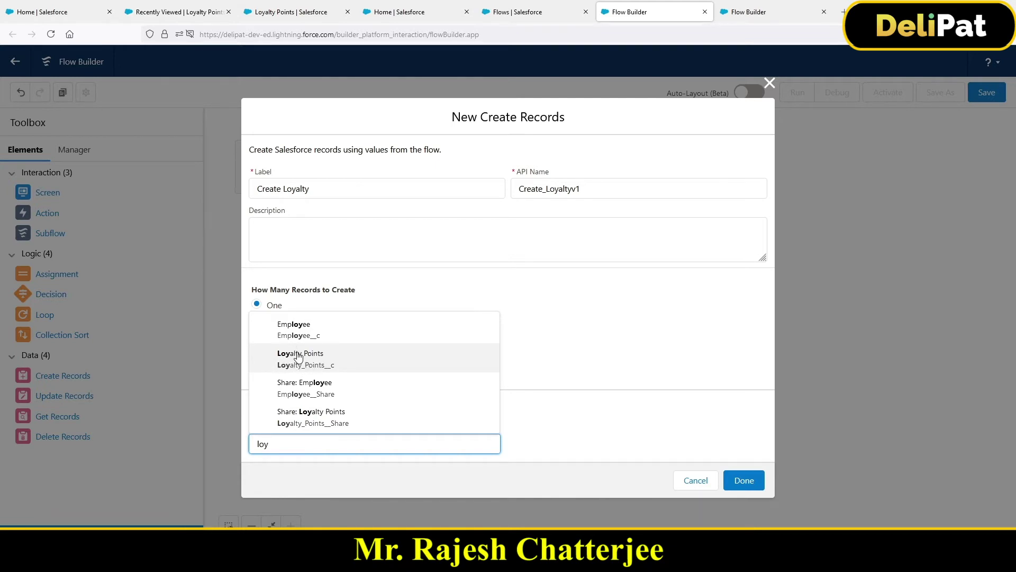
left_click(314, 368)
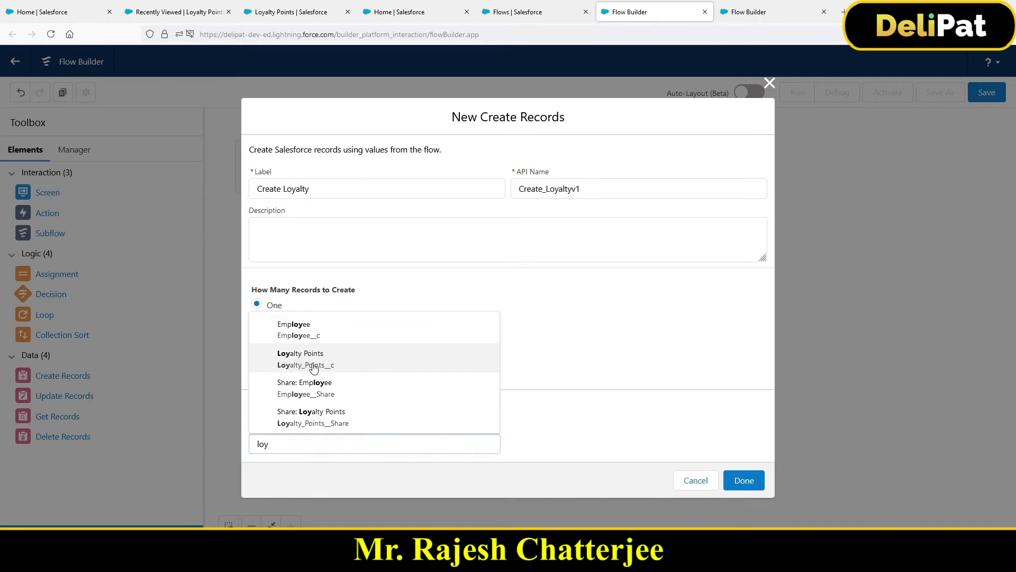
Step: Assign the Name screen component as the value of the Loyalty Points Name field
scroll(482, 439, "down", 2)
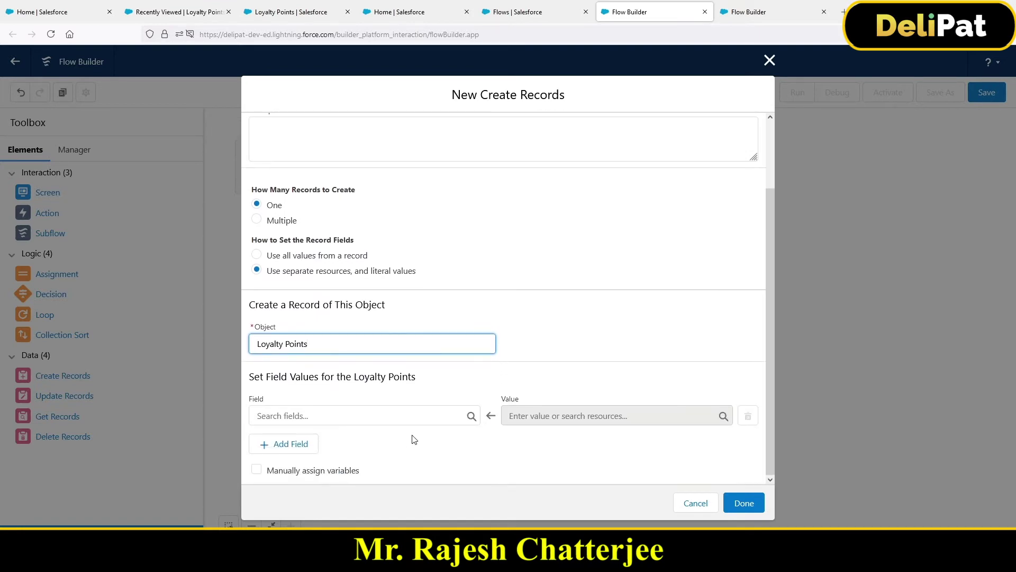
left_click(385, 419)
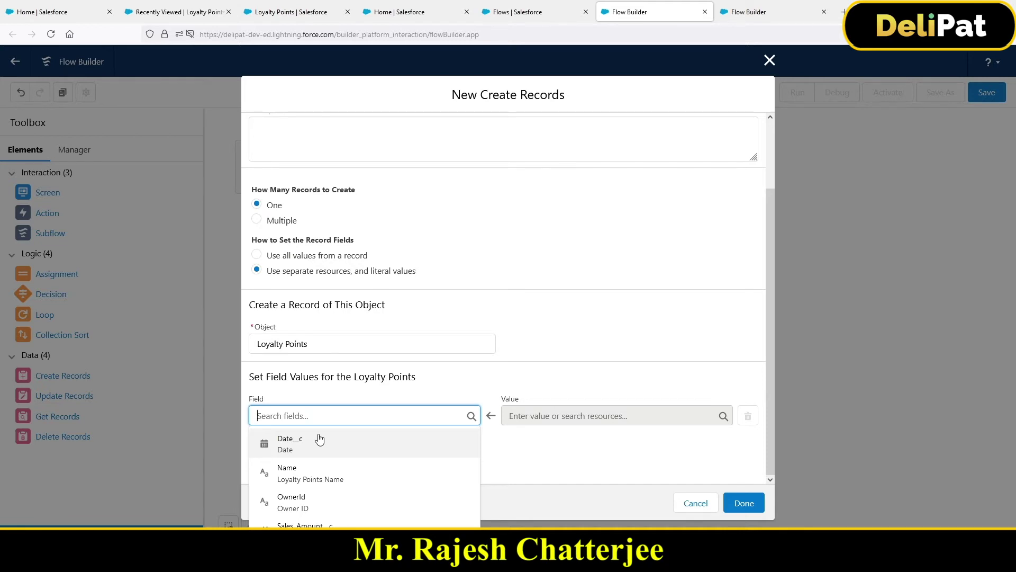
type("name")
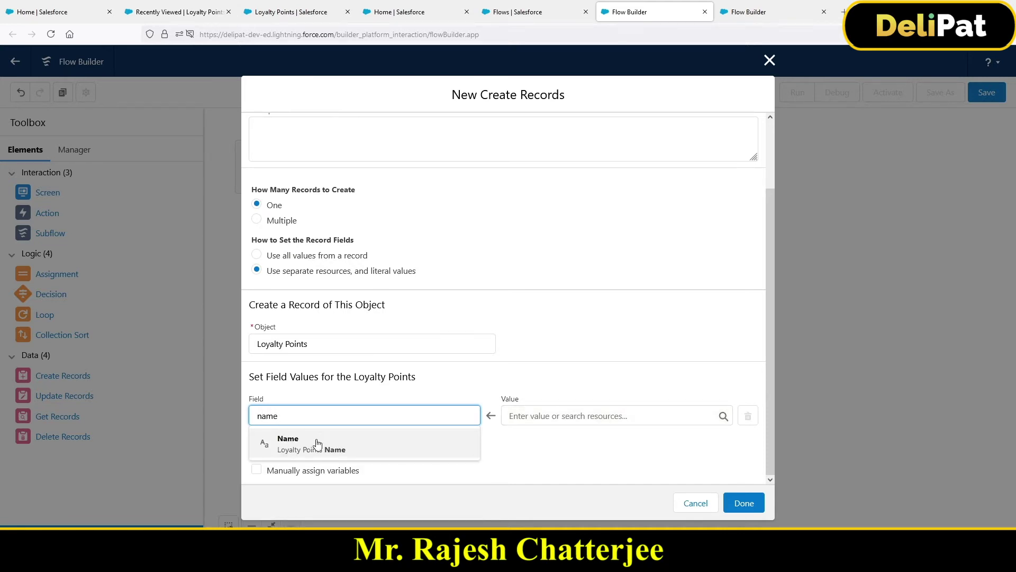
left_click(309, 446)
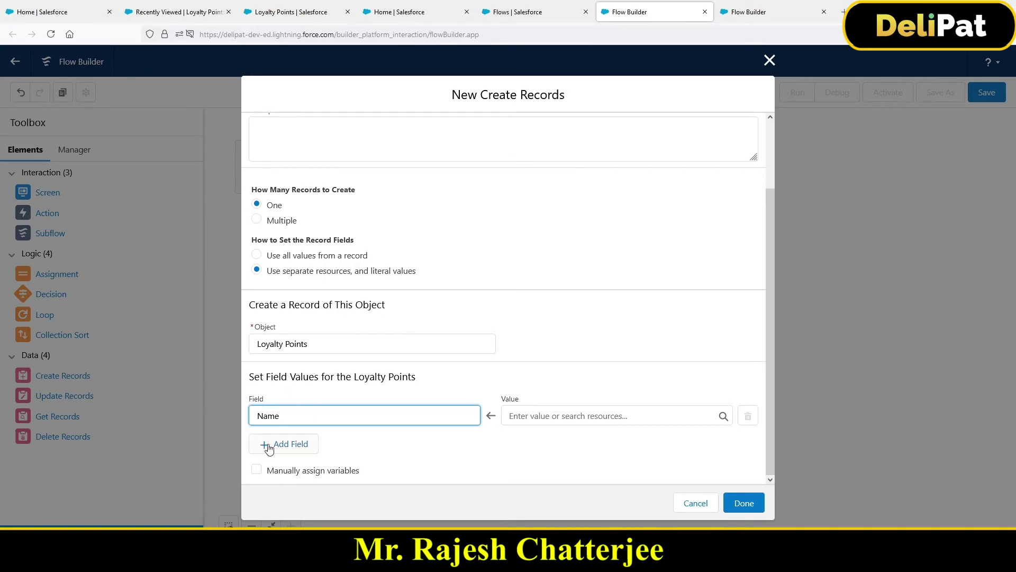
left_click(583, 416)
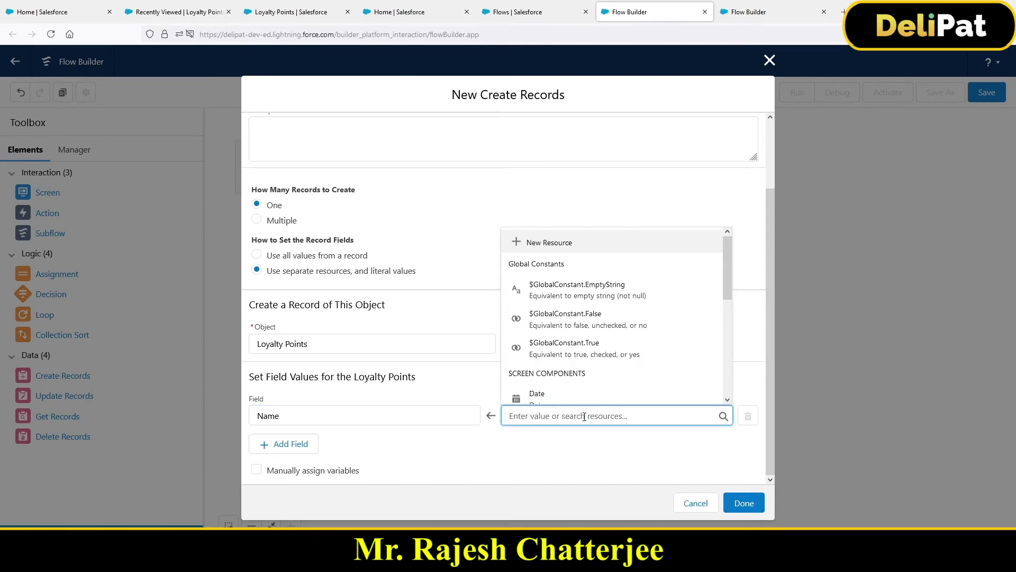
scroll(569, 326, "down", 2)
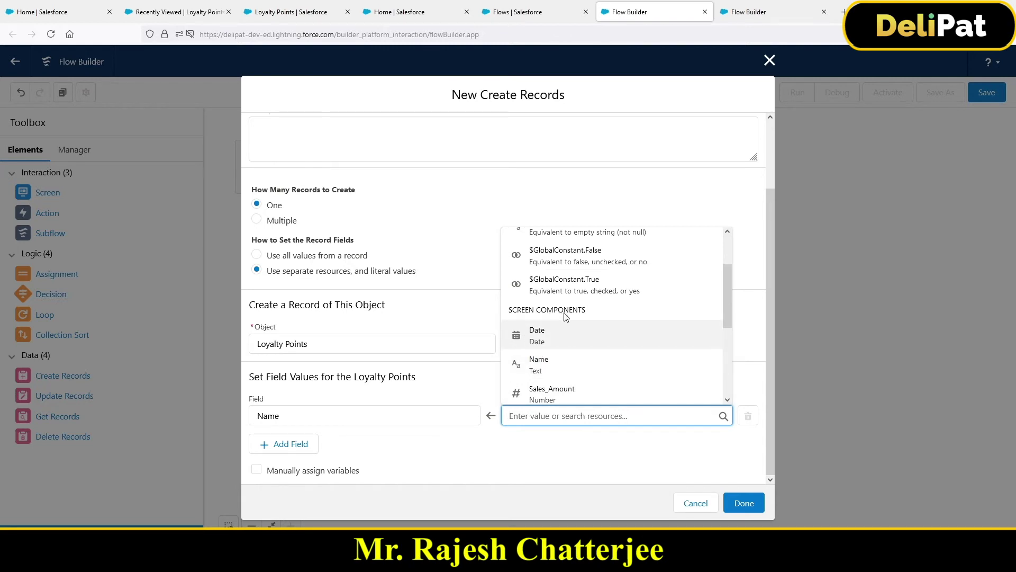
left_click(552, 365)
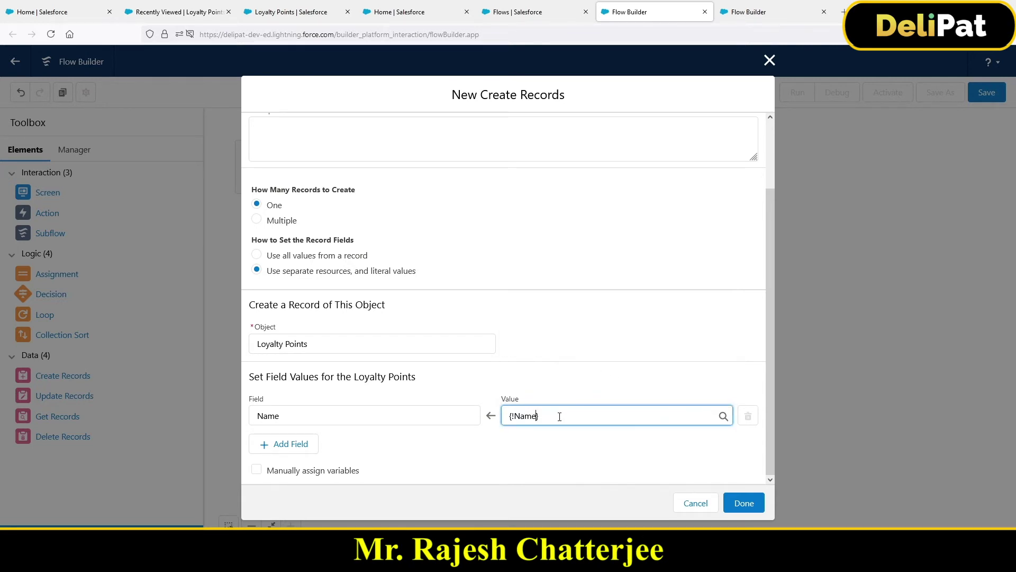
Step: Add the Date__c field to the Loyalty Points field values and assign it the Date screen component
left_click(283, 447)
left_click(284, 456)
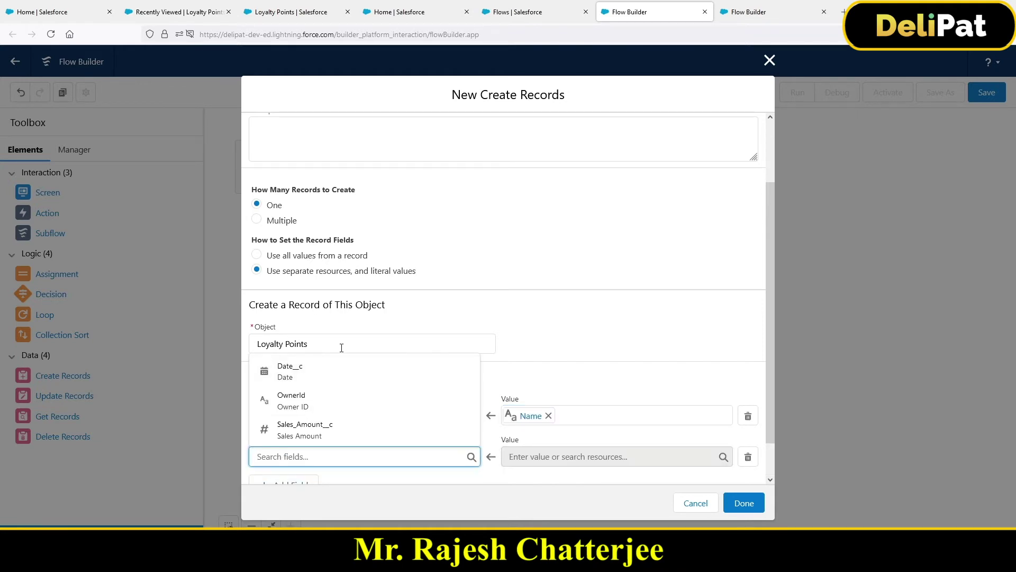
left_click(317, 365)
left_click(563, 456)
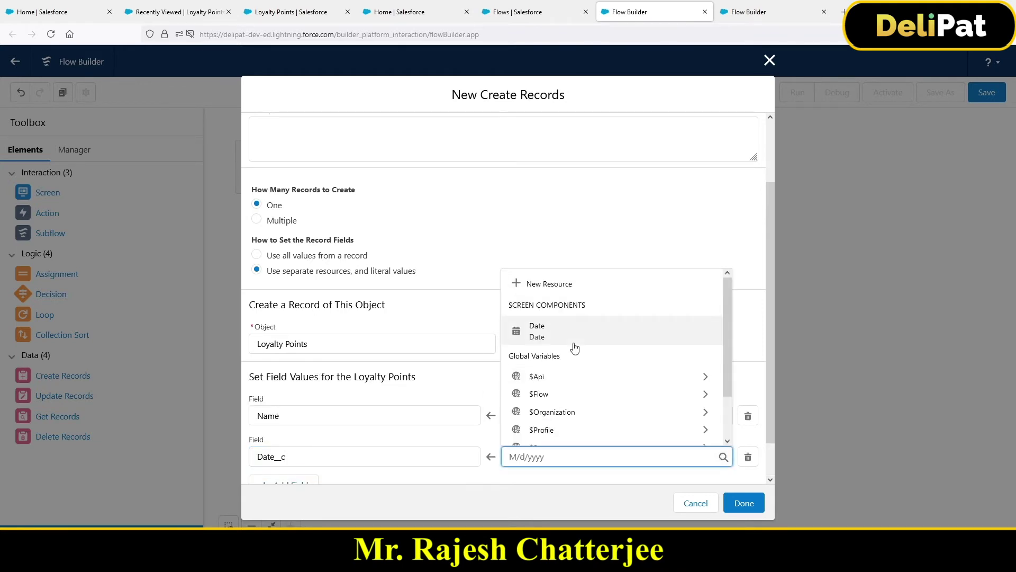
left_click(534, 330)
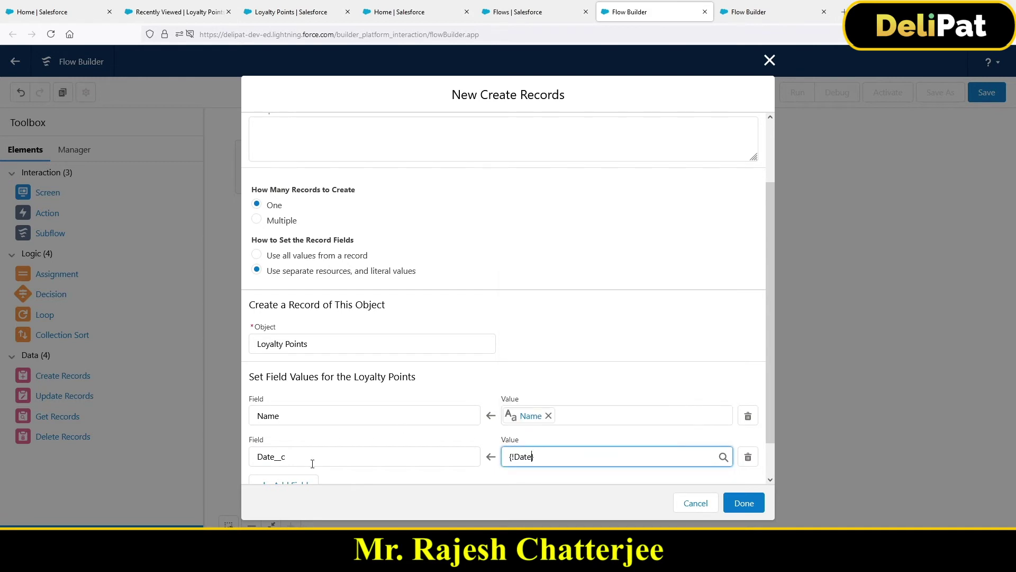
Step: Add the Sales_Amount__c field to the Loyalty Points field values and assign it the Sales_Amount screen component
scroll(305, 448, "down", 1)
left_click(306, 449)
left_click(296, 456)
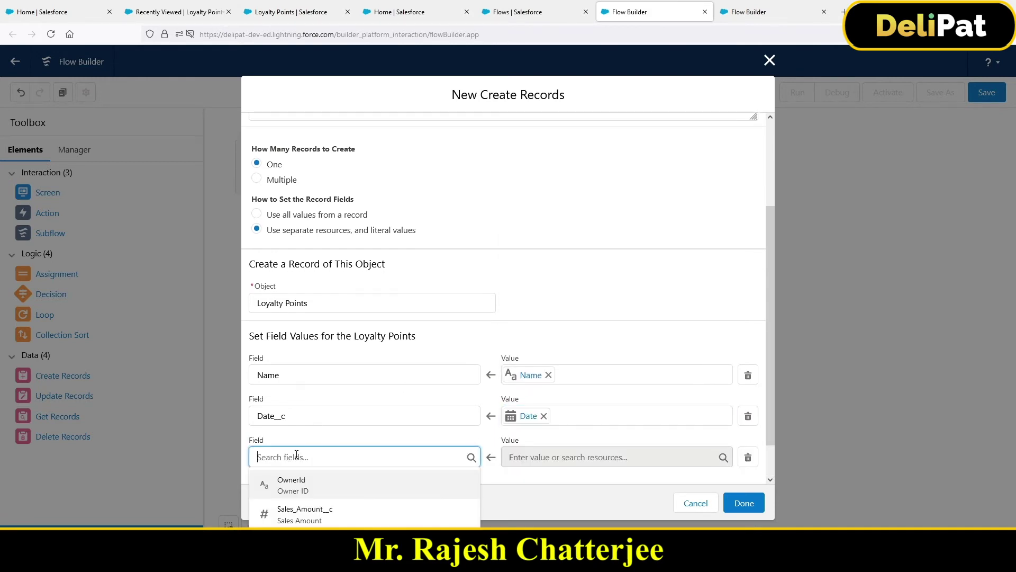
type("sa")
left_click(304, 485)
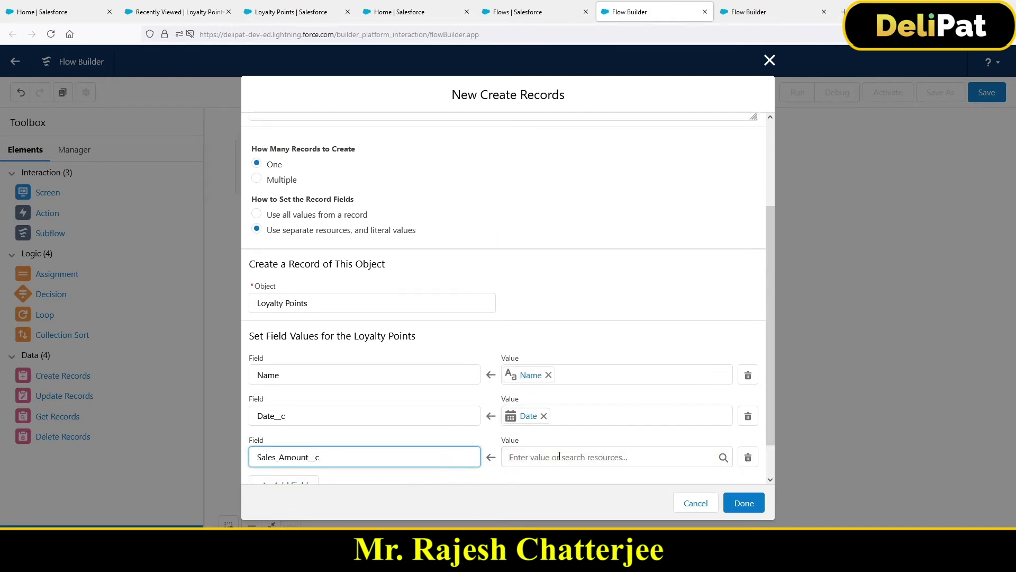
left_click(556, 455)
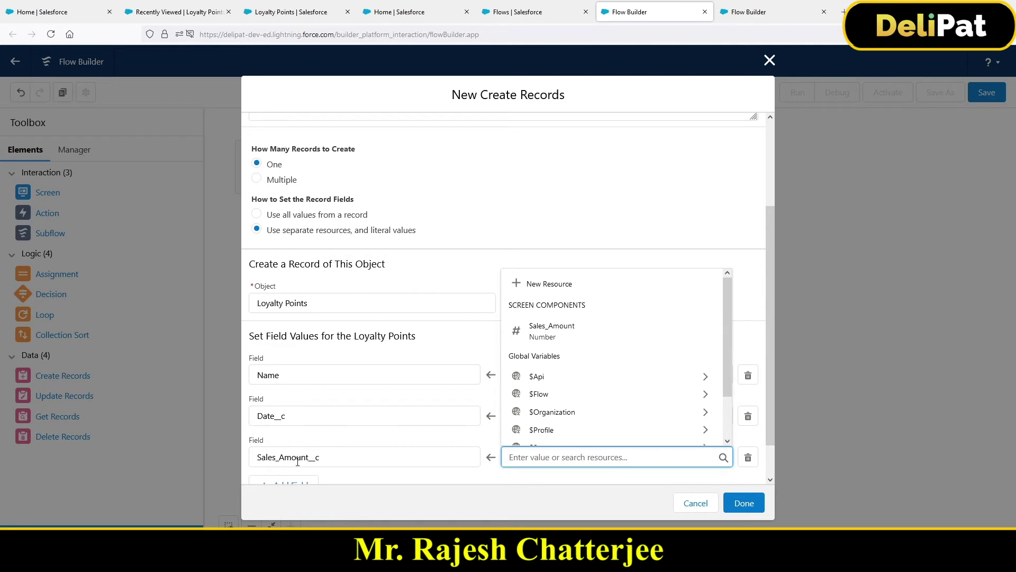
left_click(551, 343)
Step: Review and finish the Create Records element, and connect the Create Loyalty screen to it
scroll(465, 397, "down", 1)
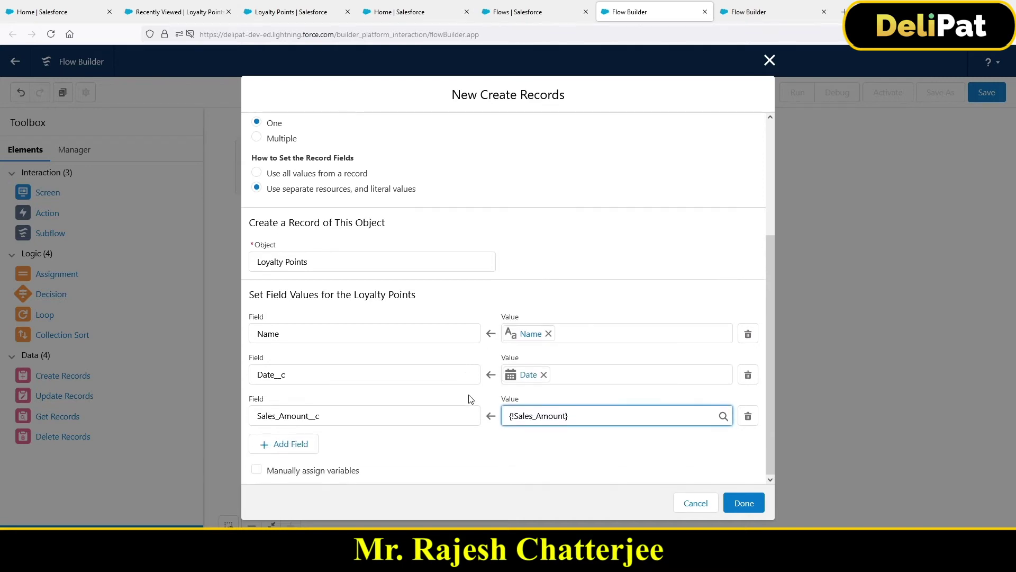
scroll(439, 365, "up", 3)
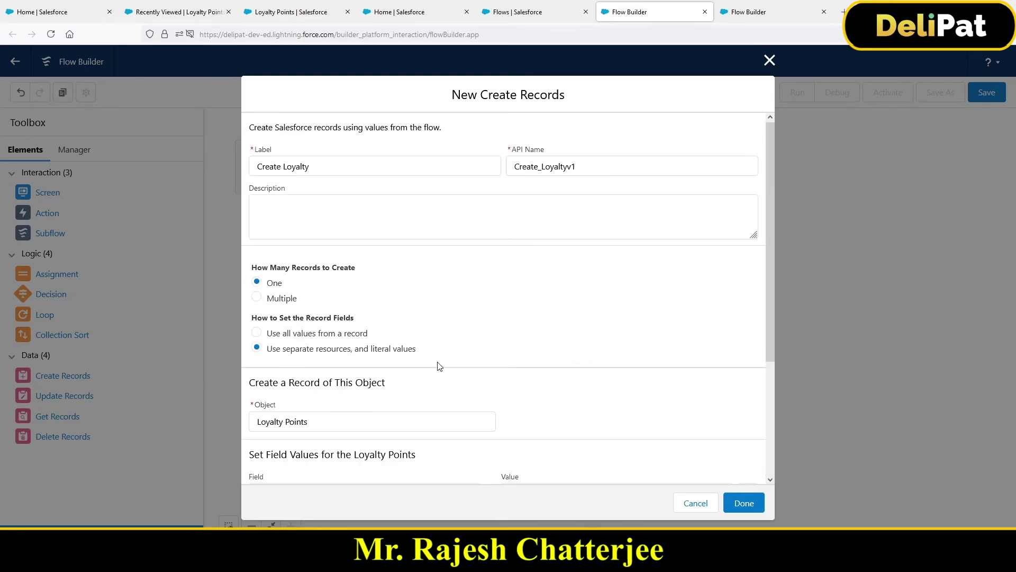
scroll(437, 366, "down", 3)
left_click(745, 503)
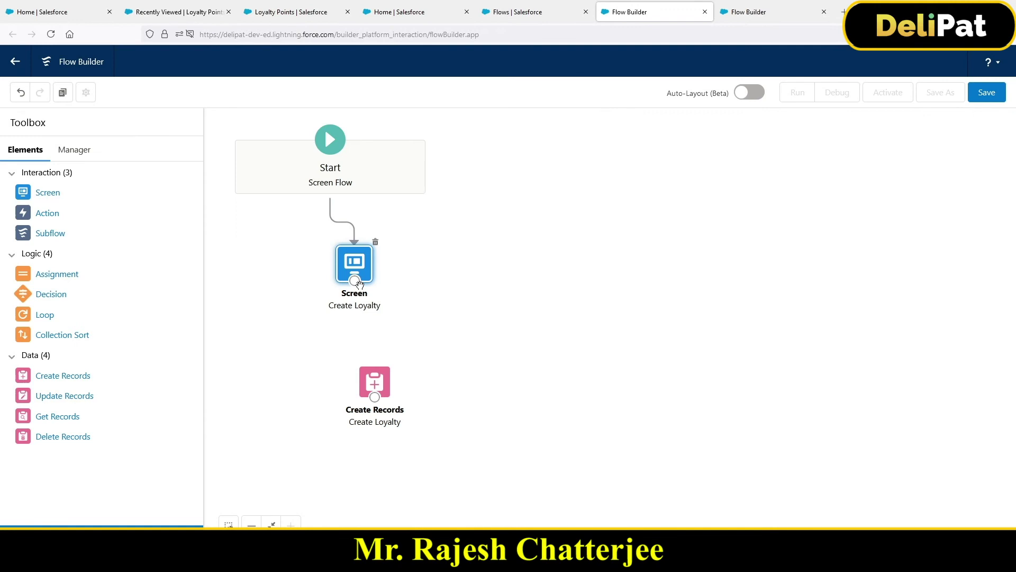
left_click_drag(360, 284, 374, 381)
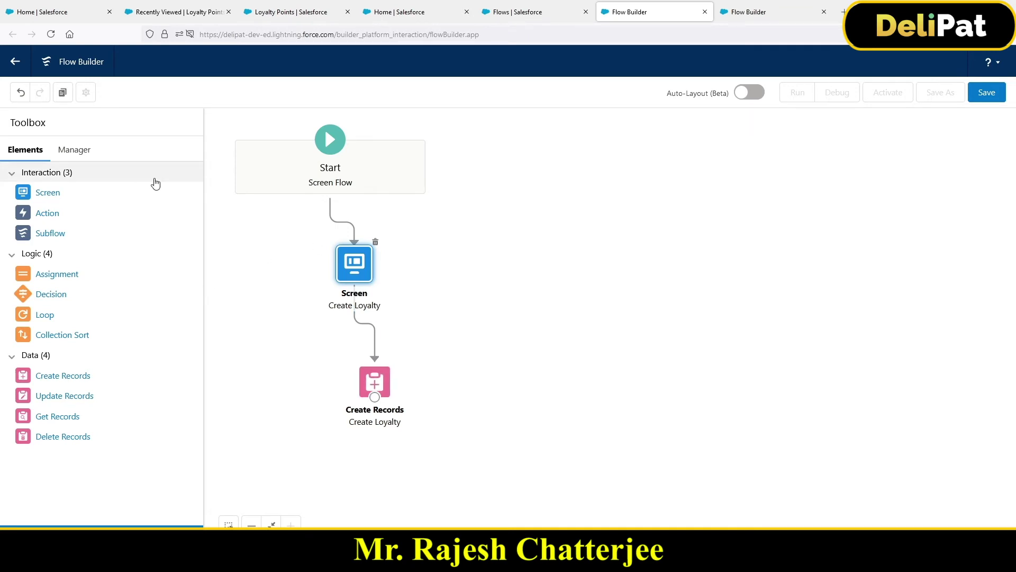
Step: Add a second Screen element beside Create Records and place a Display Text component with API name Success on it
left_click_drag(62, 194, 492, 363)
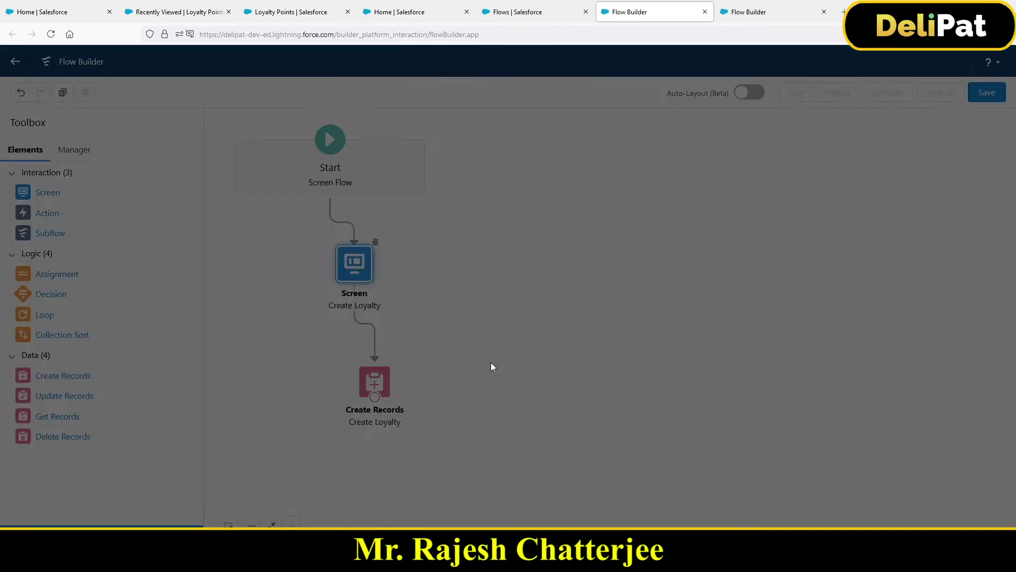
left_click(207, 196)
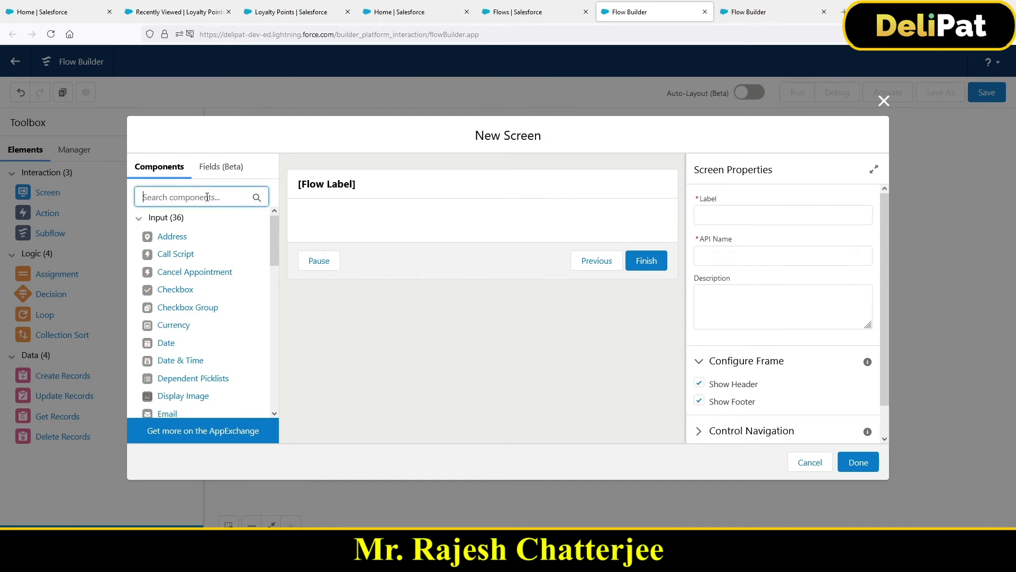
type("disp")
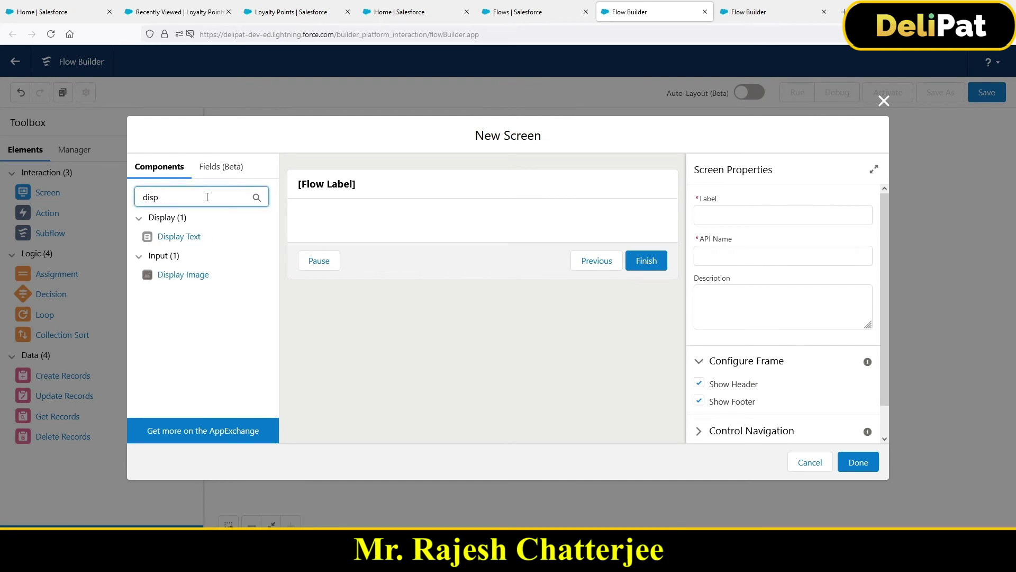
left_click_drag(189, 236, 360, 219)
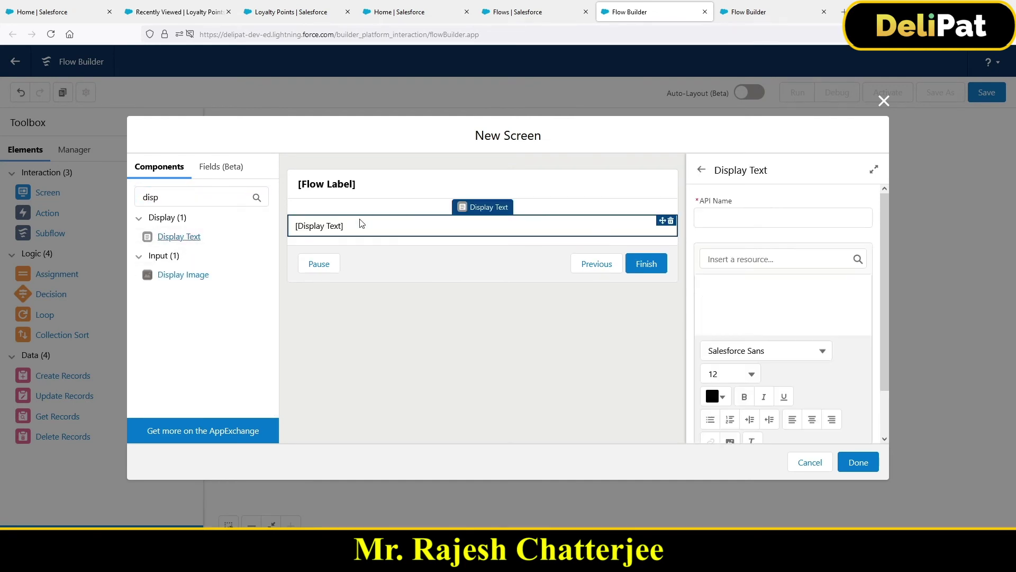
left_click(738, 220)
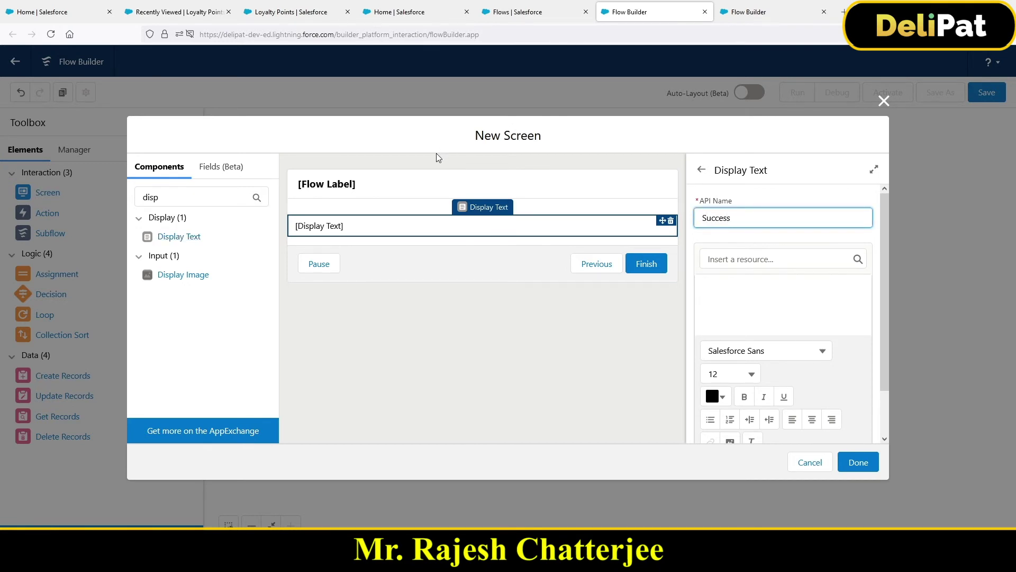
Step: Set the display text content to "The record is created successfully!!!"
left_click(726, 285)
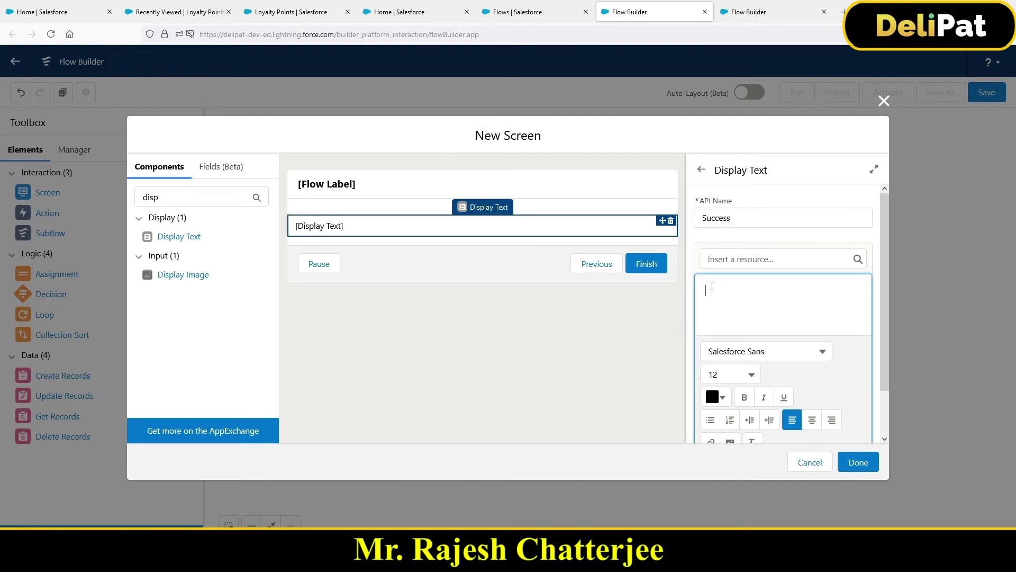
type("The record is created s")
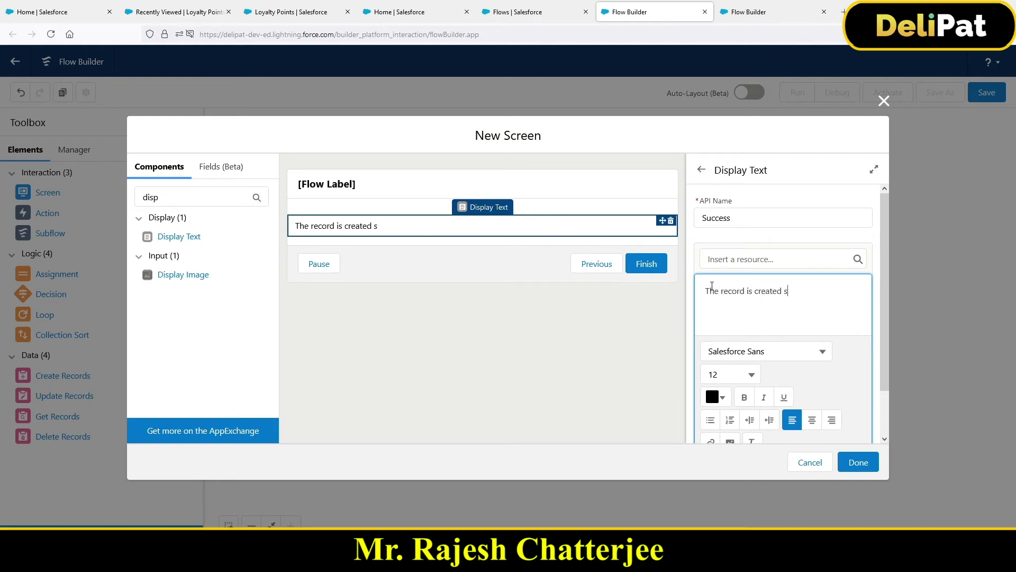
type("uccessfully!!!")
Step: Label the new screen SuccessMessage, using the same API name
left_click(426, 183)
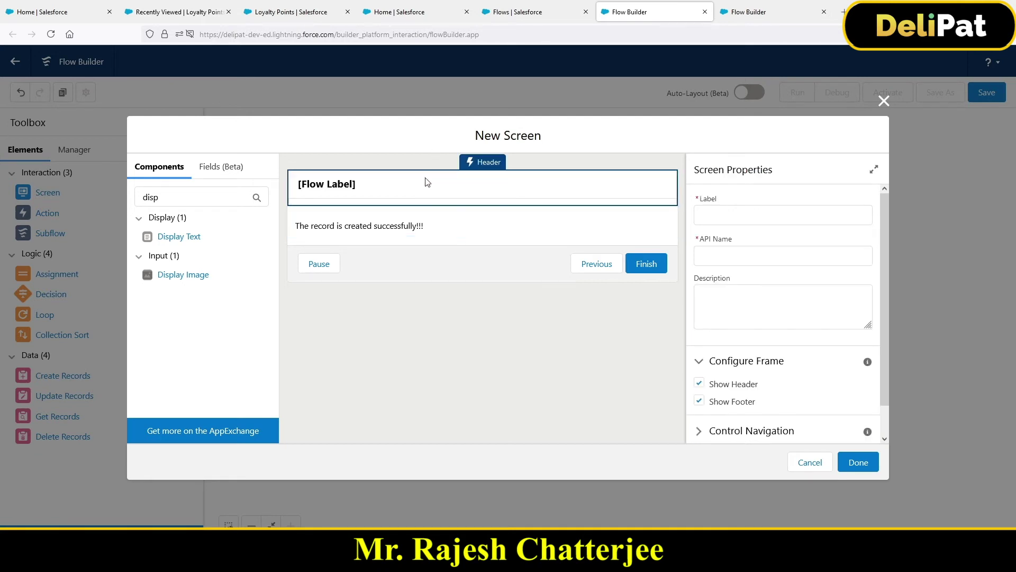
left_click(707, 208)
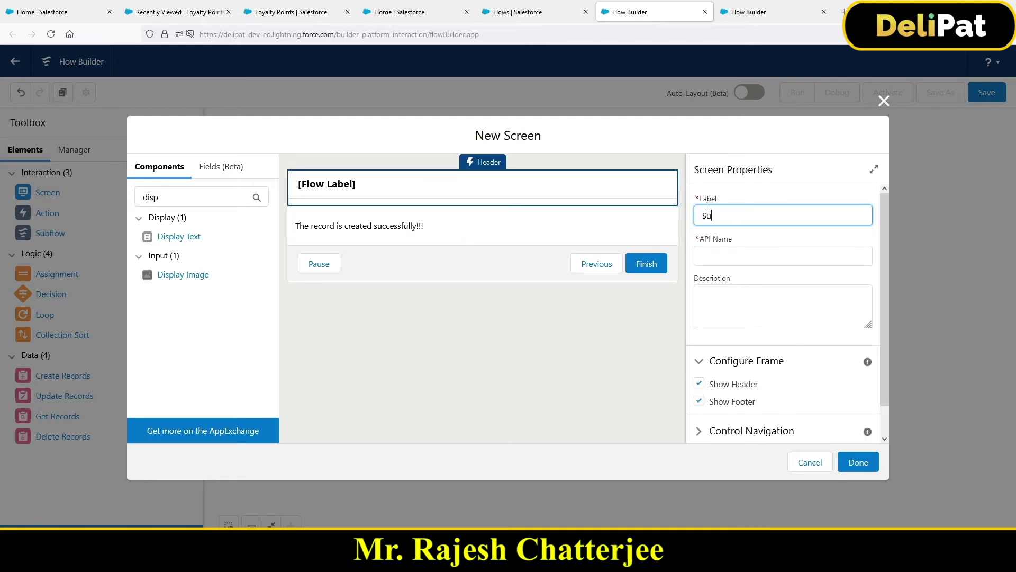
type("SuccessMessage")
left_click(782, 302)
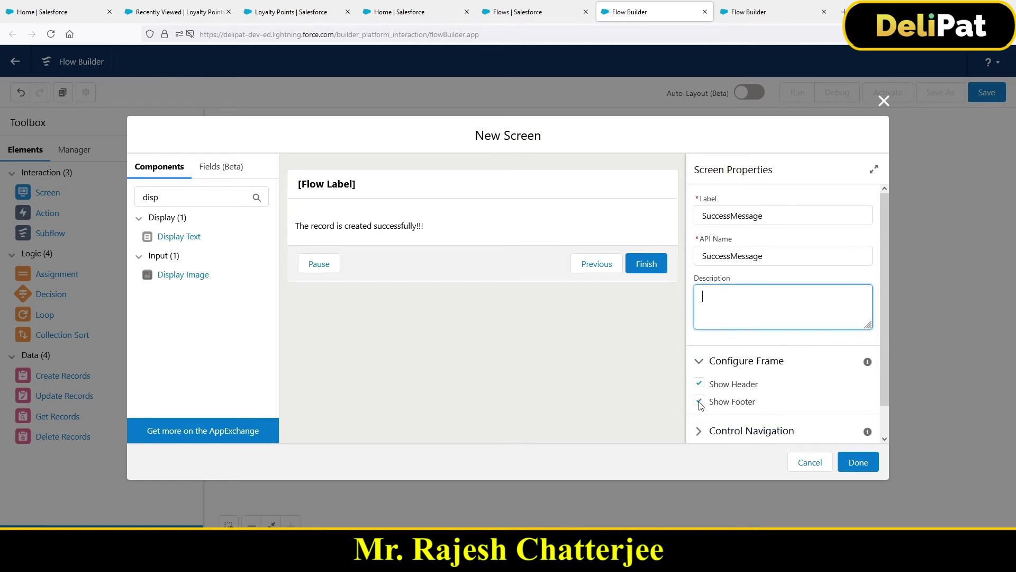
Step: Disable Pause in the SuccessMessage screen's navigation, finish the screen, and connect the Create Records element to it
left_click(698, 430)
scroll(733, 392, "down", 4)
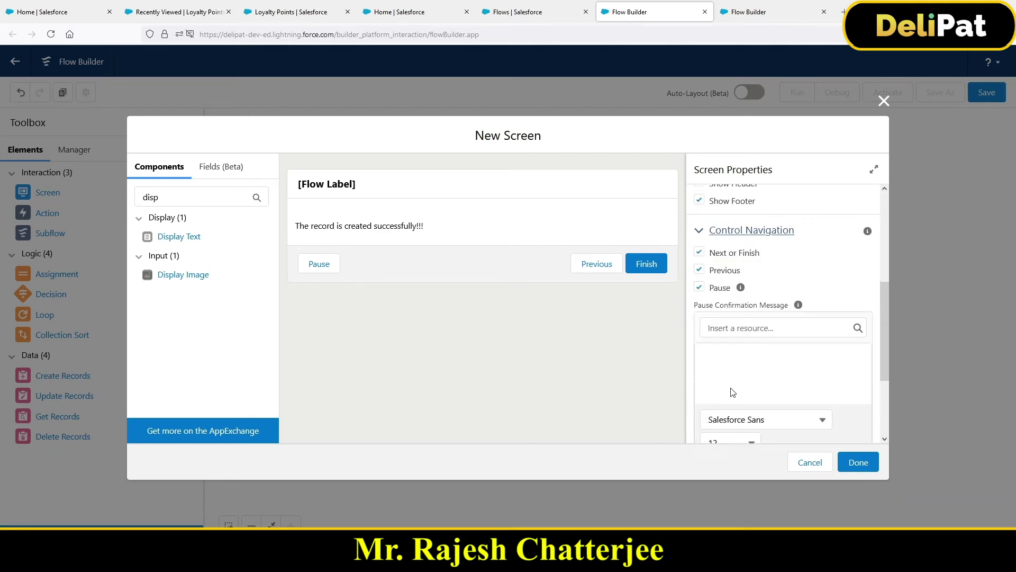
scroll(733, 392, "down", 2)
left_click(700, 222)
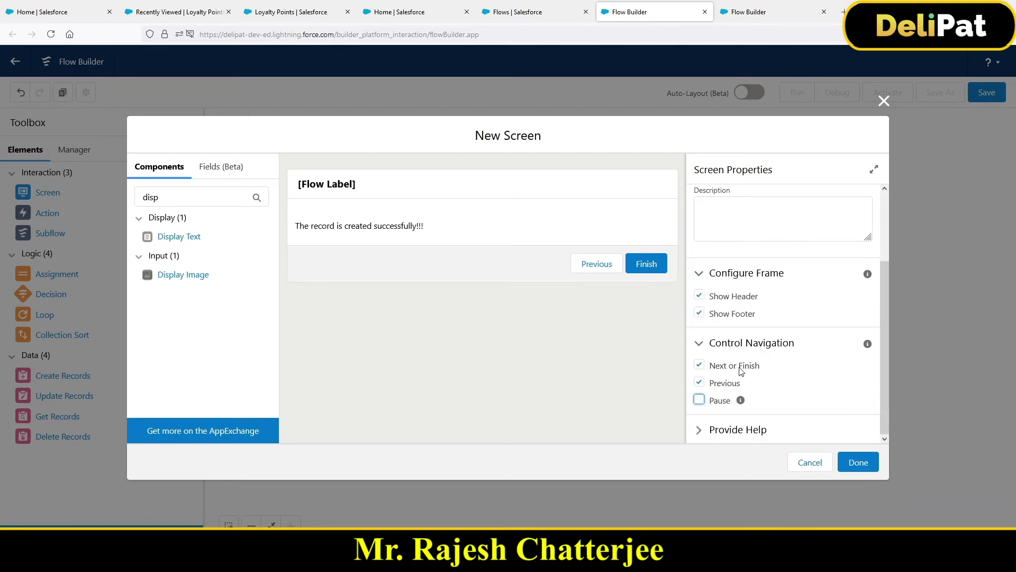
left_click(854, 464)
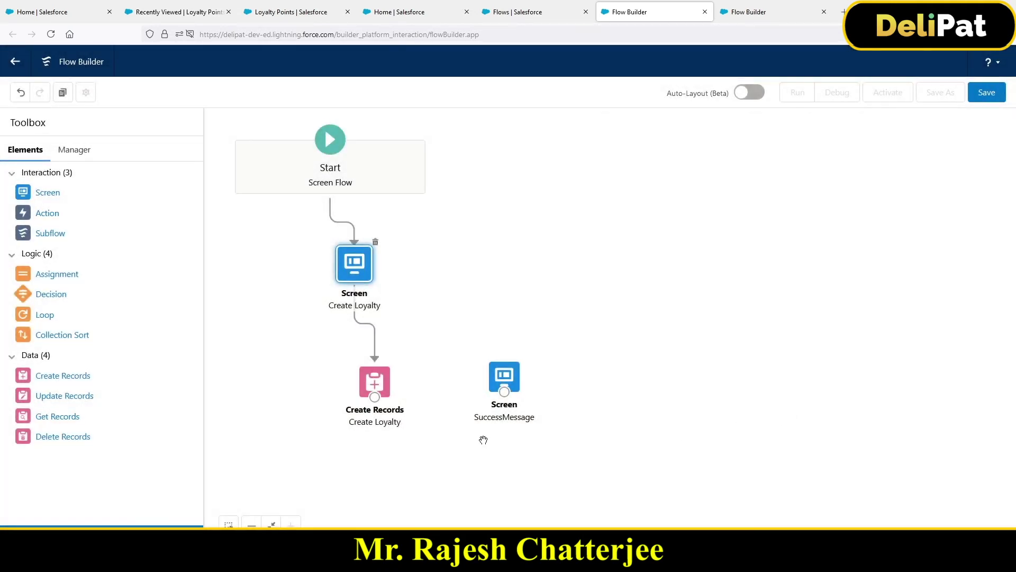
left_click_drag(375, 397, 502, 394)
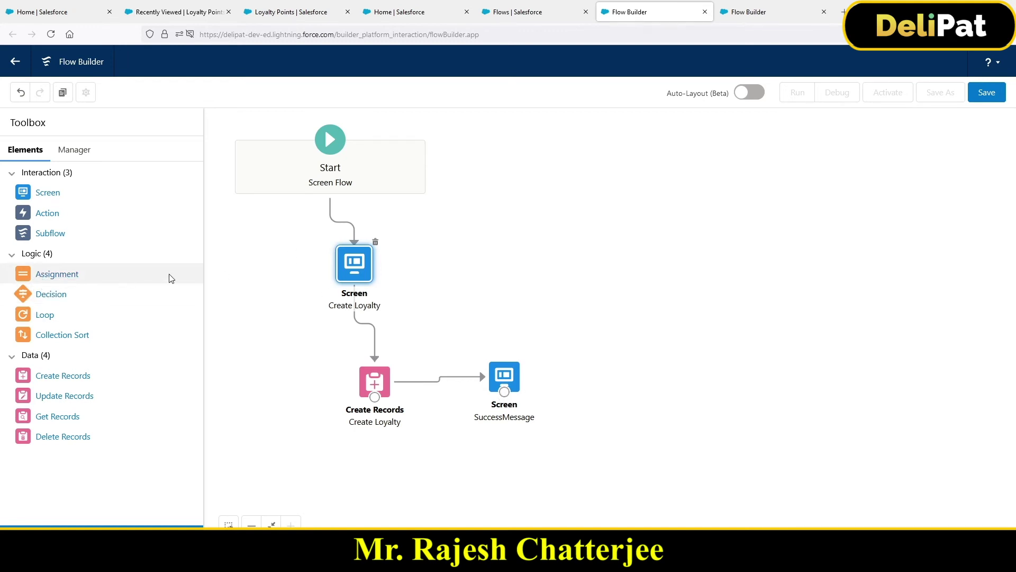
Step: Save the flow with the label "Create loyalty" and activate it
left_click(355, 315)
left_click(385, 276)
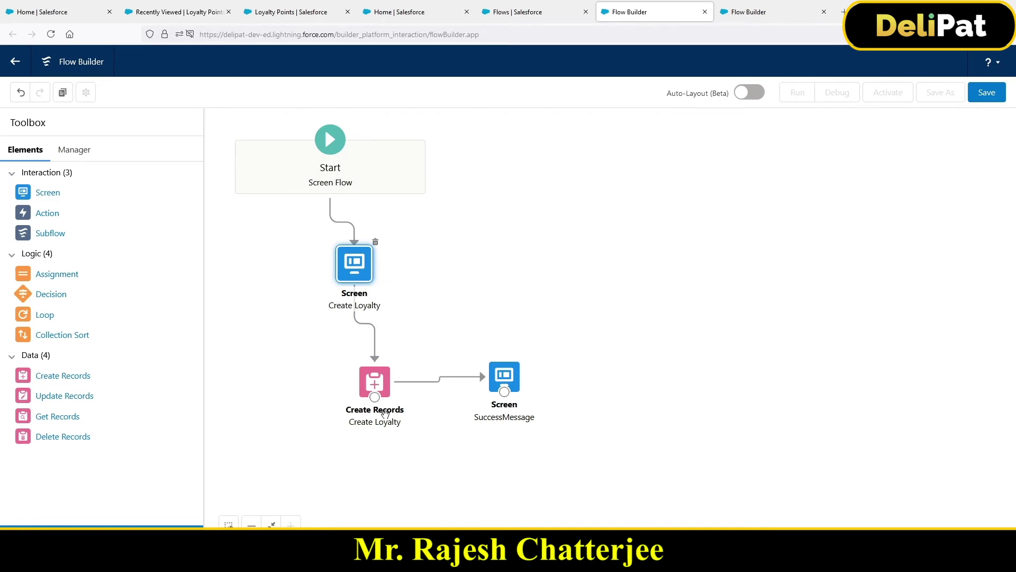
left_click(994, 101)
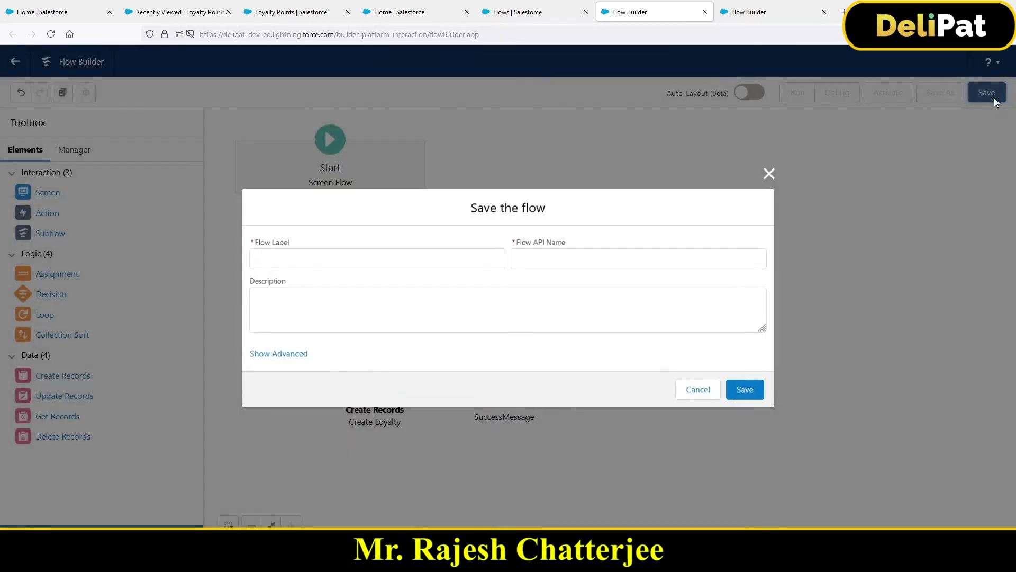
left_click(365, 256)
type("Creat")
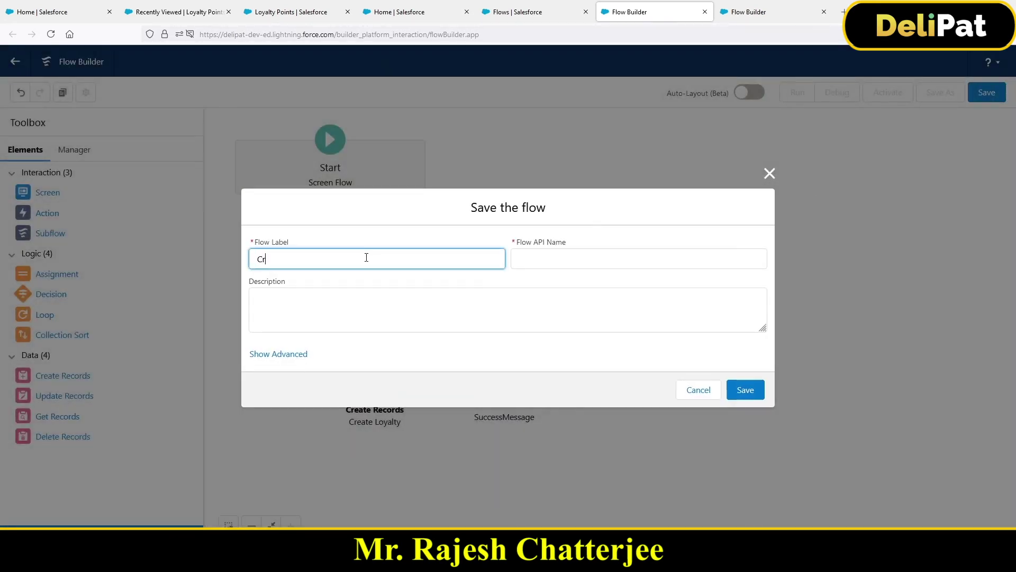
type("e loyalty")
left_click(532, 301)
left_click(745, 389)
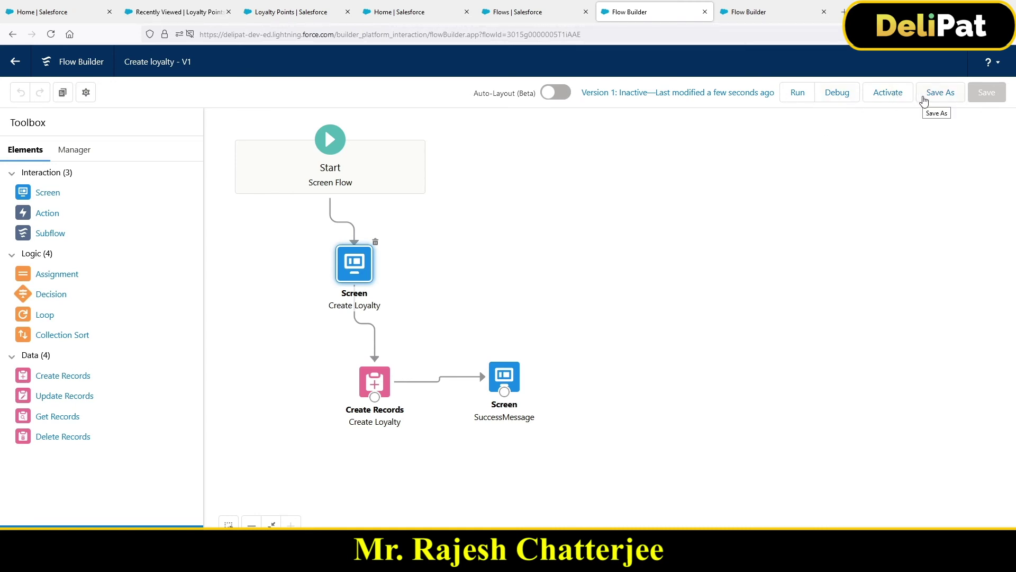
left_click(887, 93)
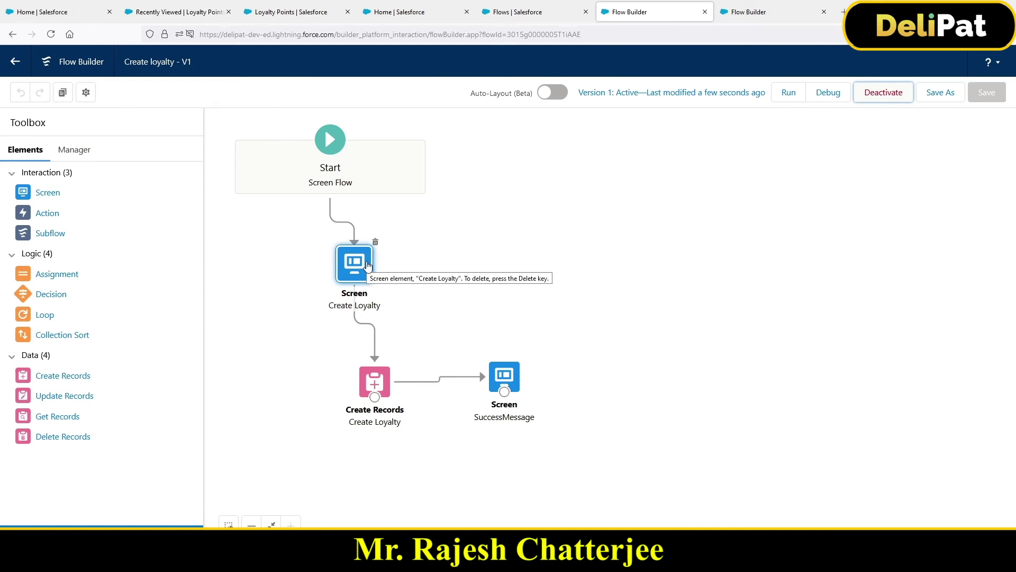
Step: Run the flow with Name Test, Sales Amount 100 and the date June 30, 2021, and complete it through the success screen
left_click(789, 93)
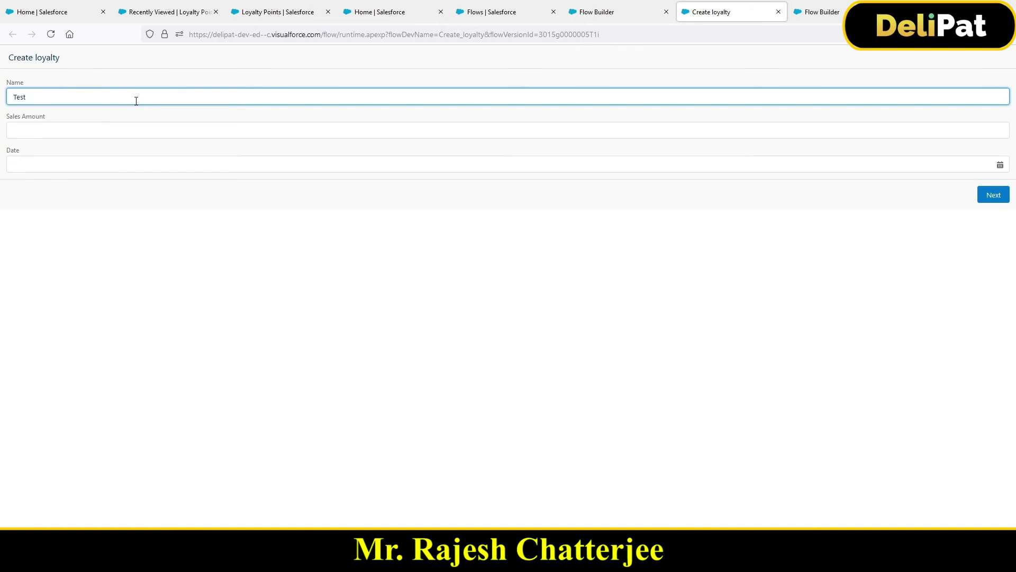
left_click(120, 134)
type("100")
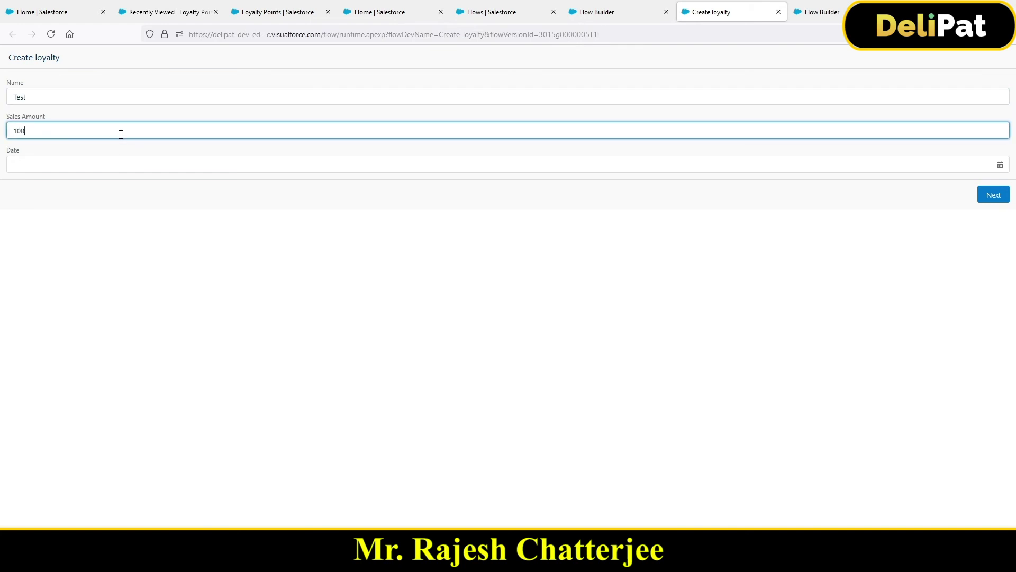
left_click(137, 163)
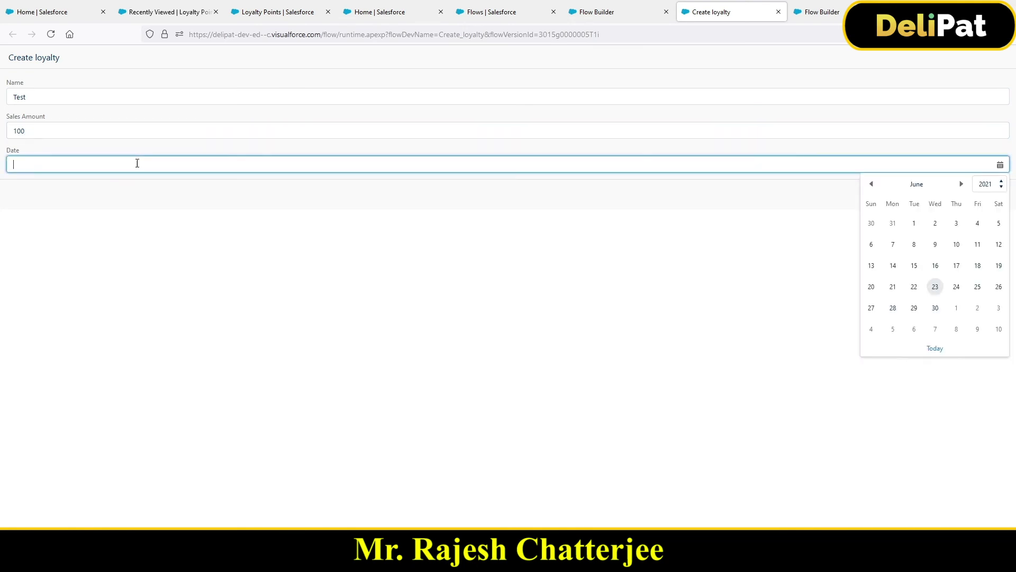
left_click(935, 309)
left_click(998, 197)
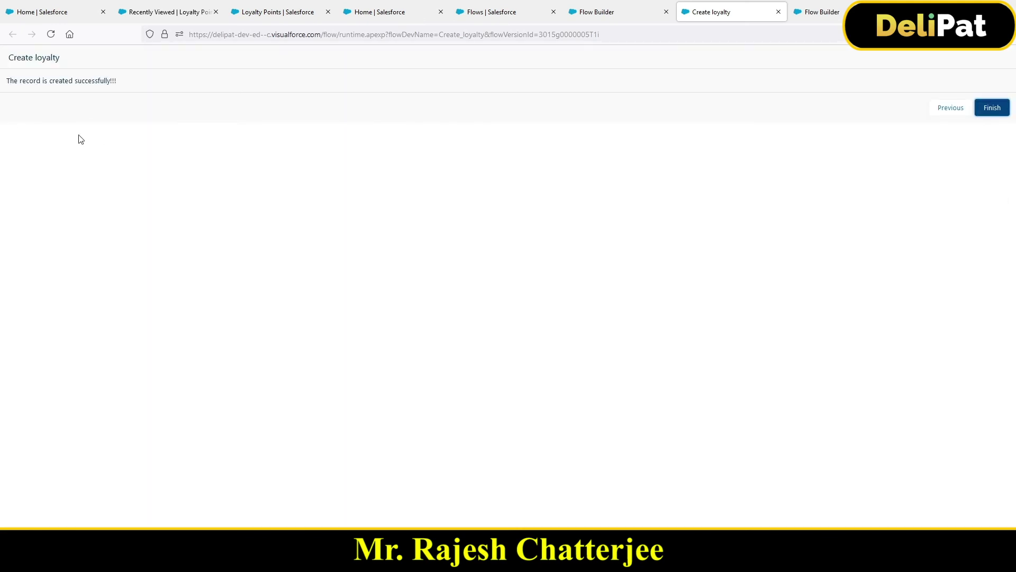
left_click_drag(19, 80, 112, 83)
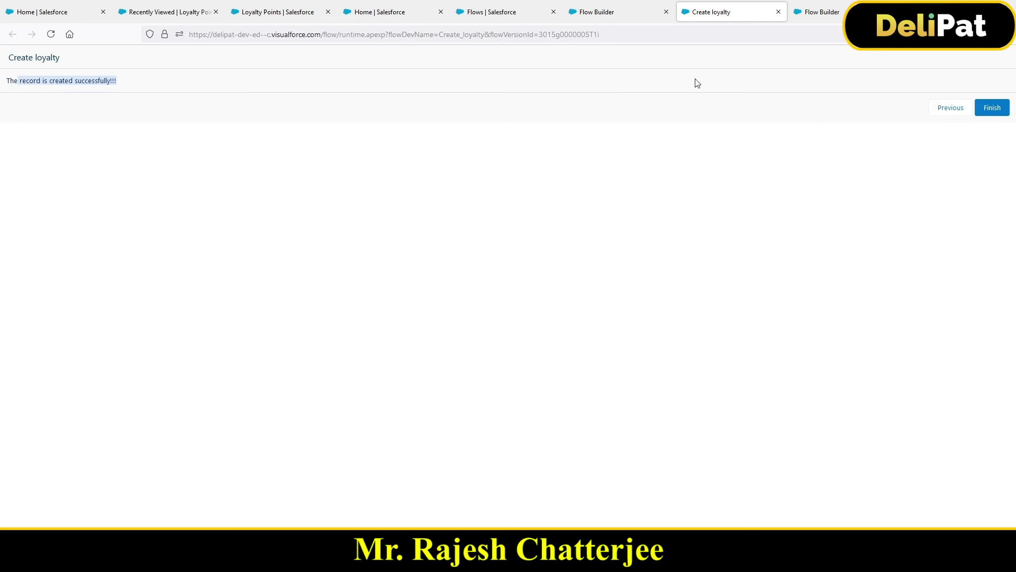
left_click(988, 108)
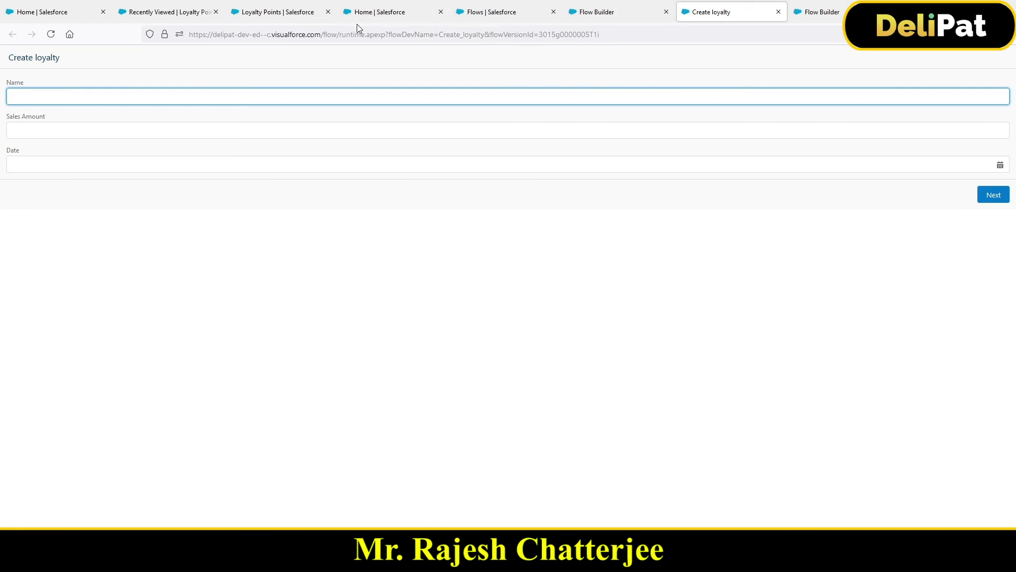
Step: Find the Loyalty Points object through the app search and open the Test record to check its name, date and sales amount
left_click(369, 13)
left_click(273, 15)
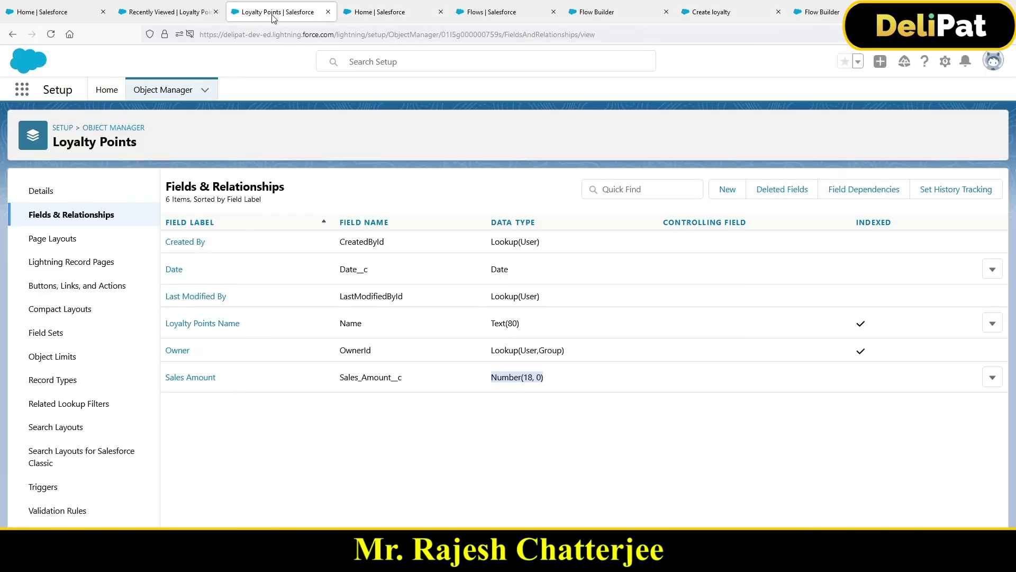
left_click(24, 94)
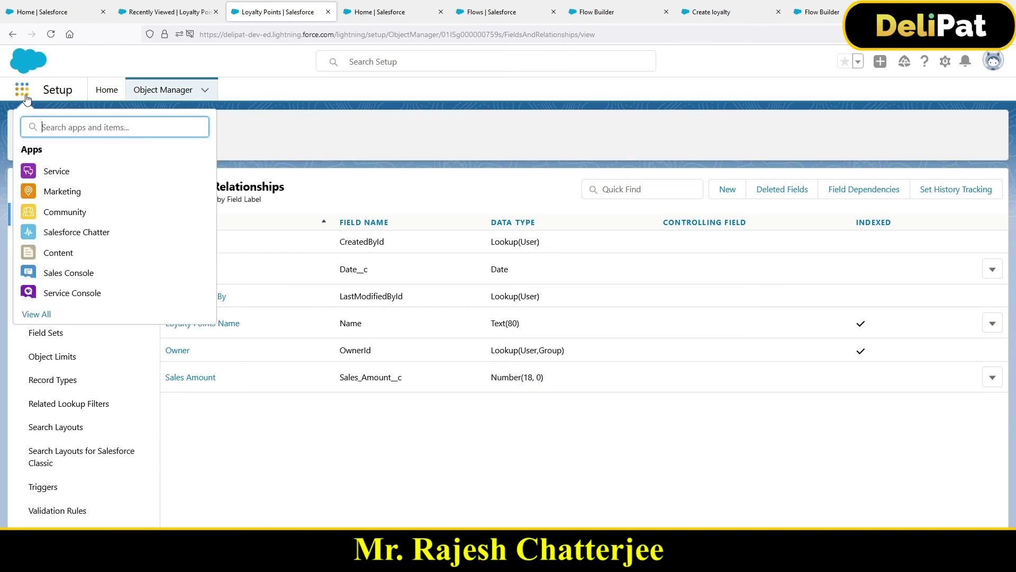
type("loy")
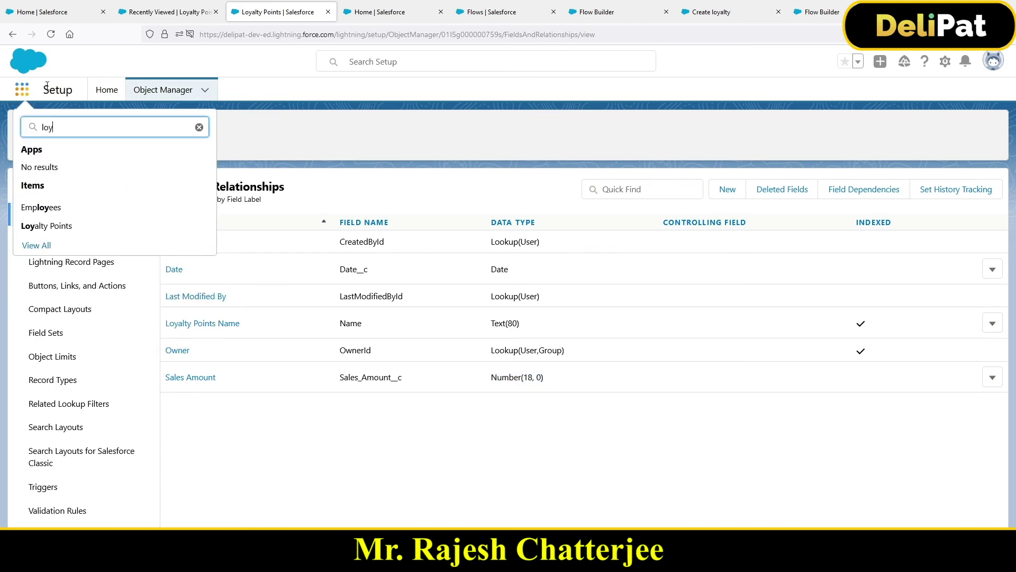
left_click(57, 232)
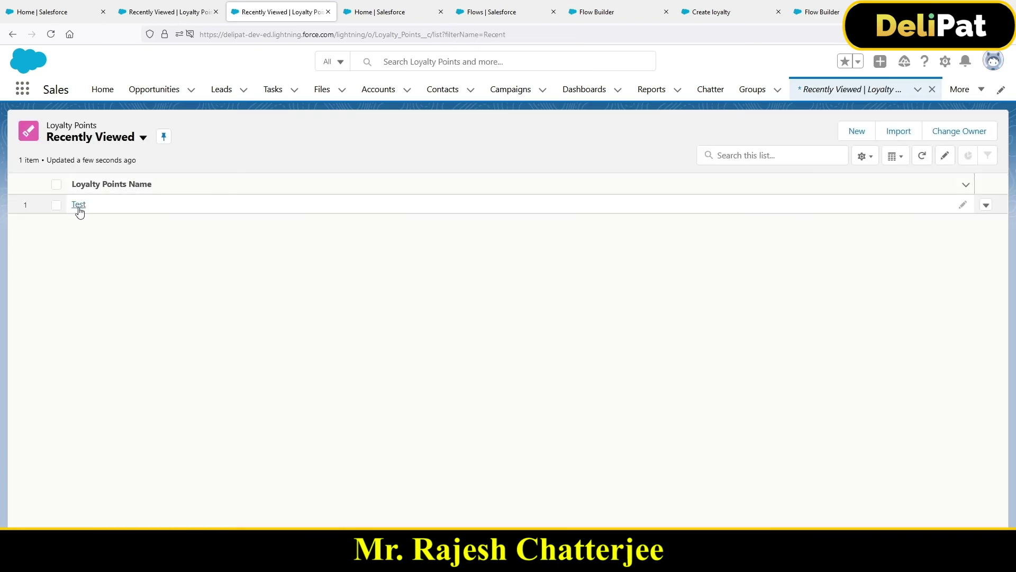
left_click(83, 206)
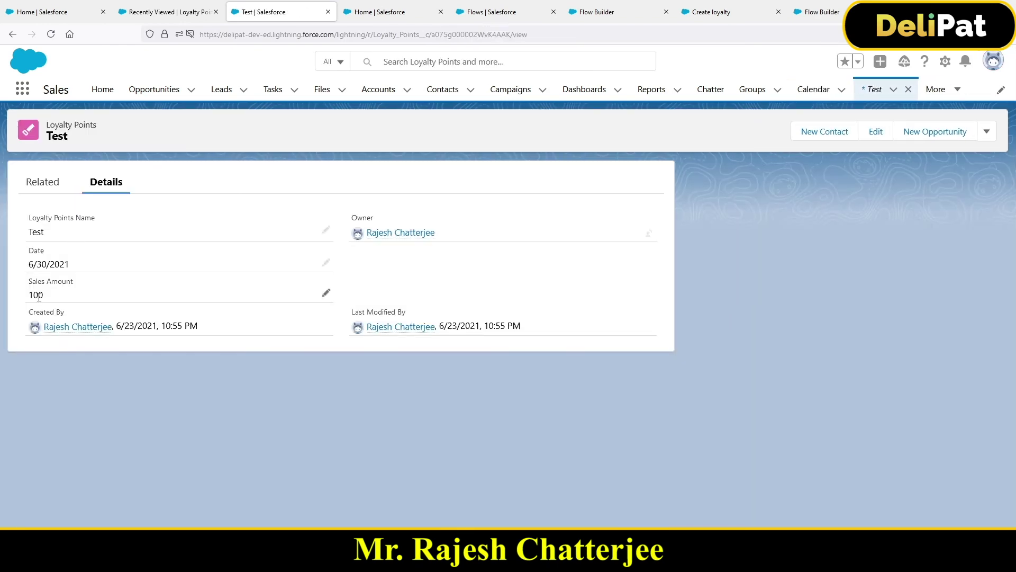
left_click_drag(28, 294, 222, 293)
Step: Return to the Create loyalty flow and review the input components of its Create Loyalty screen
left_click(584, 11)
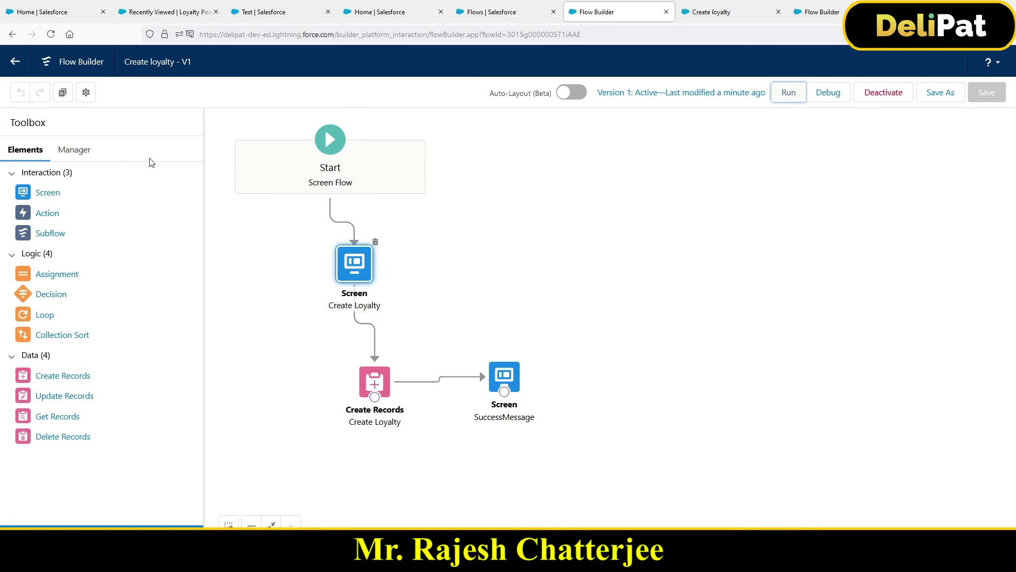
double_click(359, 266)
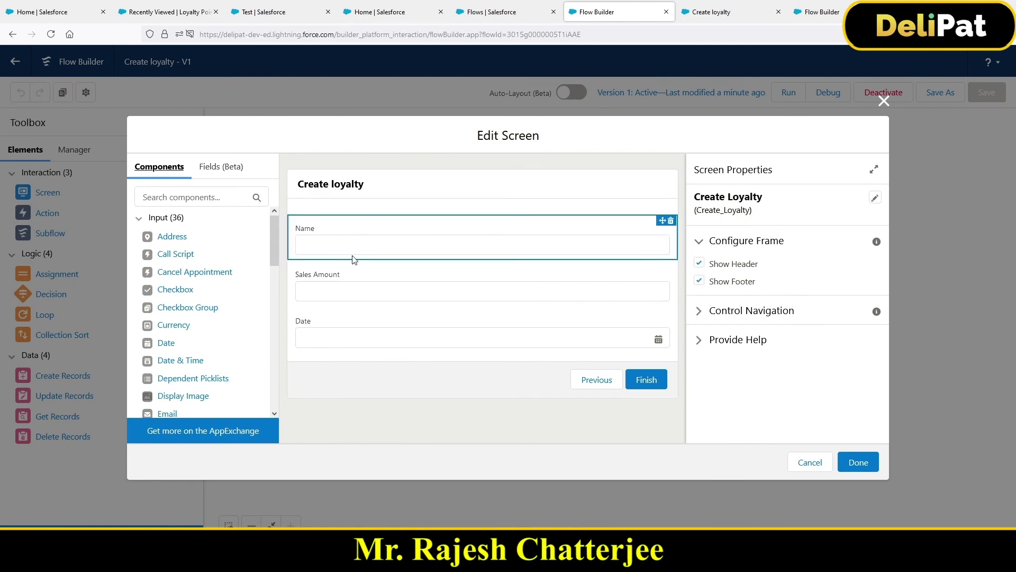
left_click(377, 276)
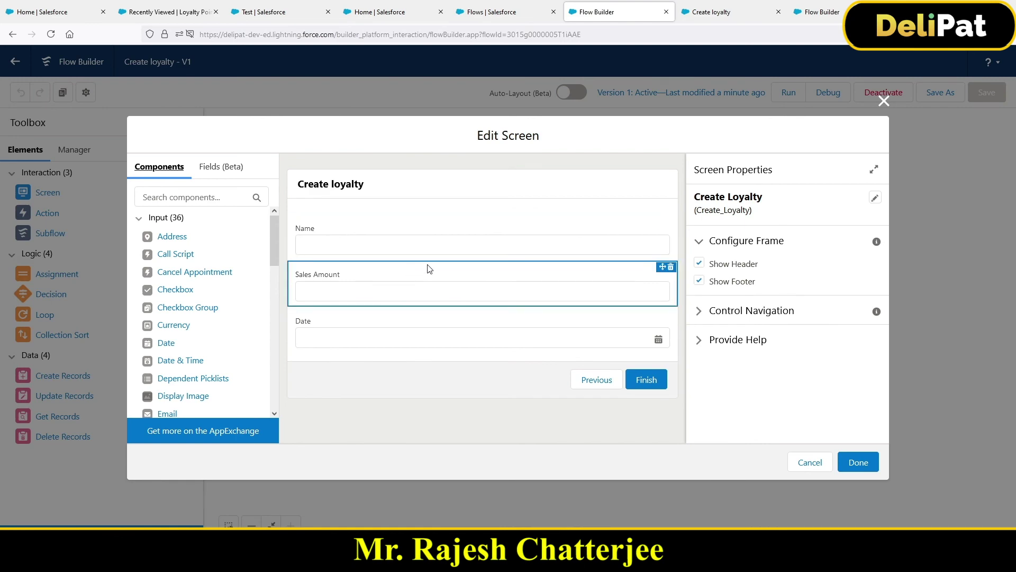
left_click(858, 462)
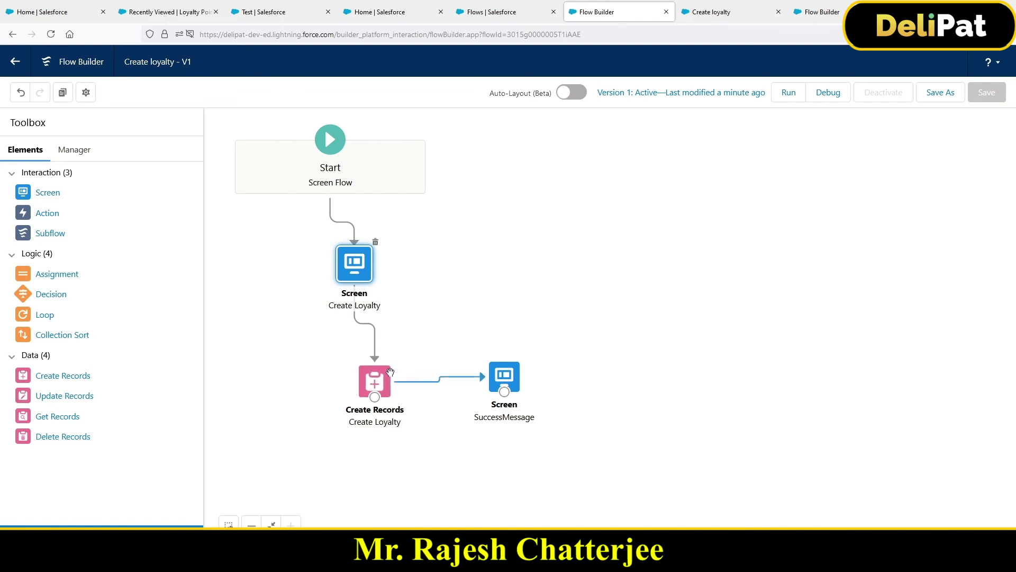
Step: Review the Create Records element's record options and field mappings, and check the message in the SuccessMessage screen
left_click(379, 386)
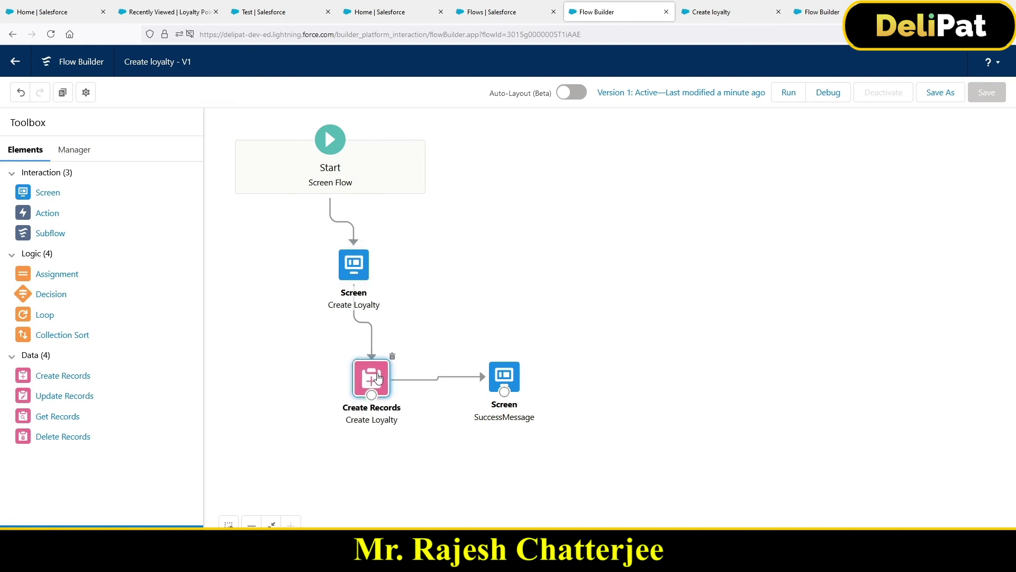
double_click(379, 386)
scroll(300, 366, "down", 2)
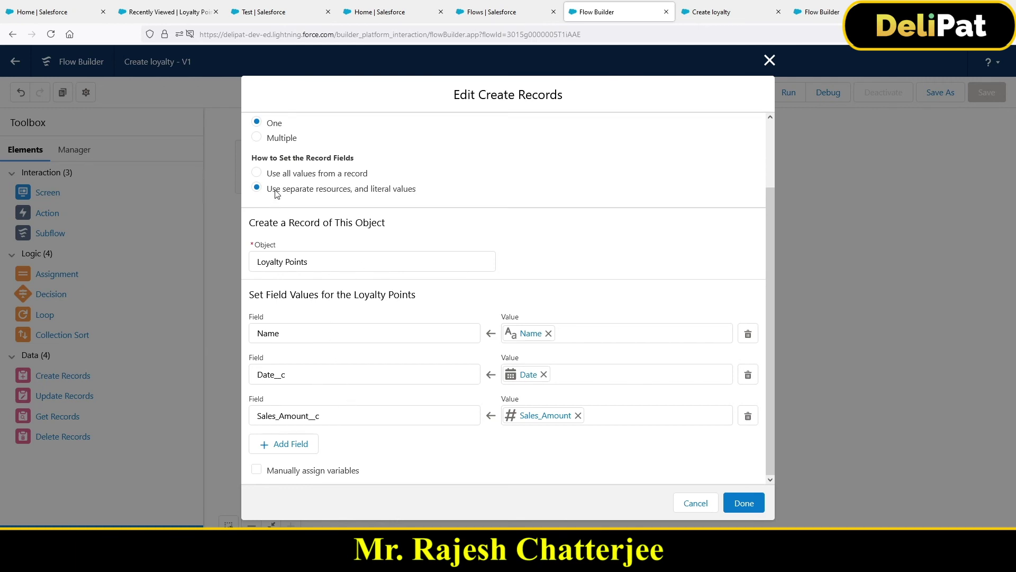
left_click_drag(273, 192, 385, 188)
left_click_drag(273, 174, 369, 174)
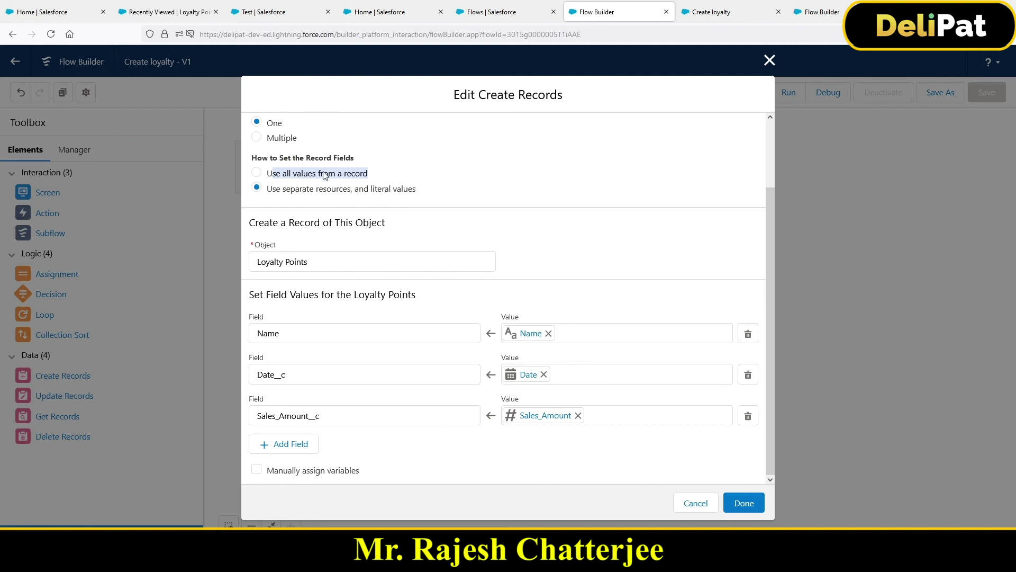
left_click_drag(276, 191, 370, 192)
scroll(410, 214, "up", 3)
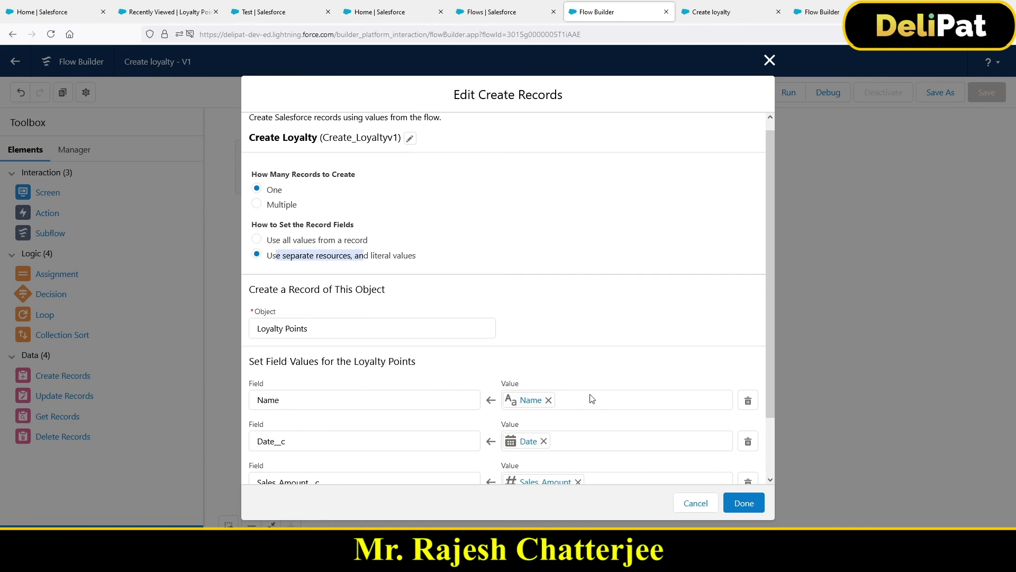
scroll(661, 439, "down", 3)
left_click(745, 502)
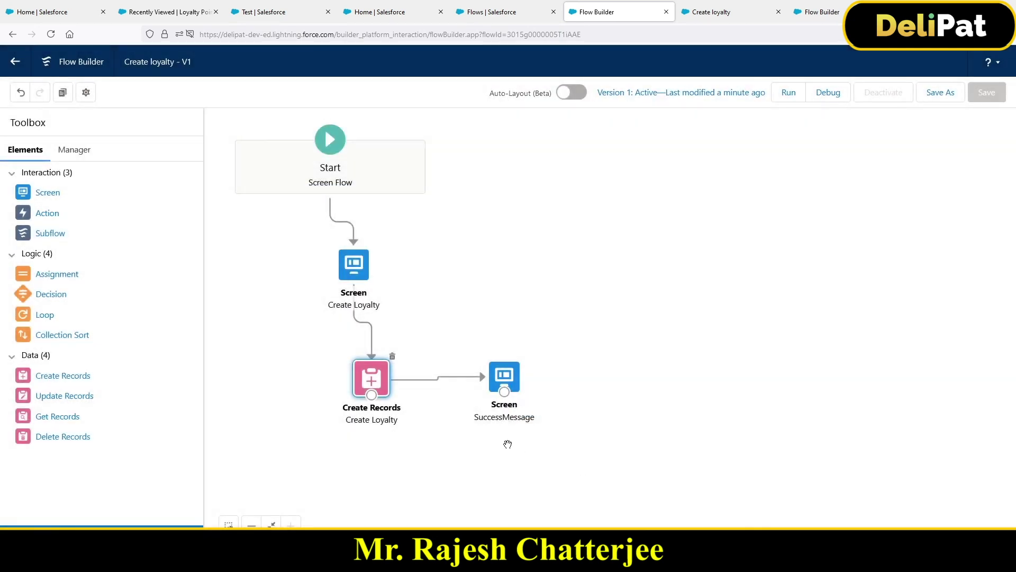
double_click(504, 376)
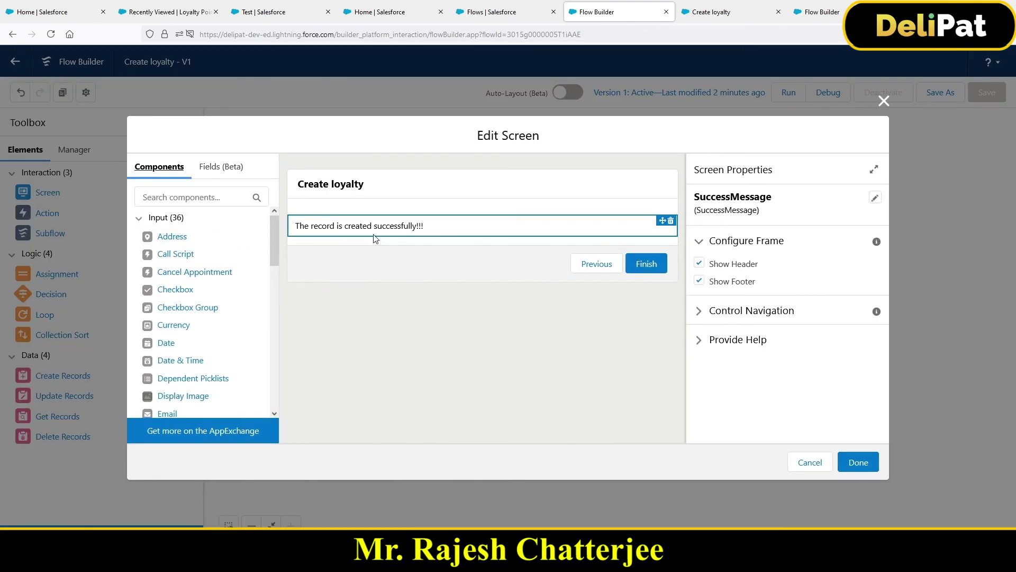
left_click(851, 458)
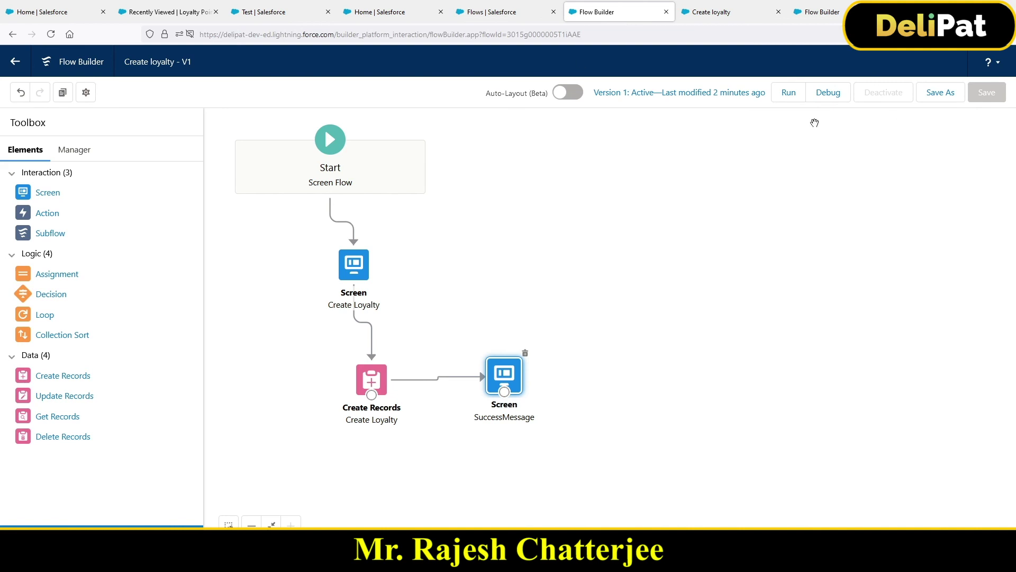
Step: Debug the flow with Name tyjty, Sales Amount 100 and the date June 24, 2021, advance to the success screen, and return to the flow canvas
left_click(828, 93)
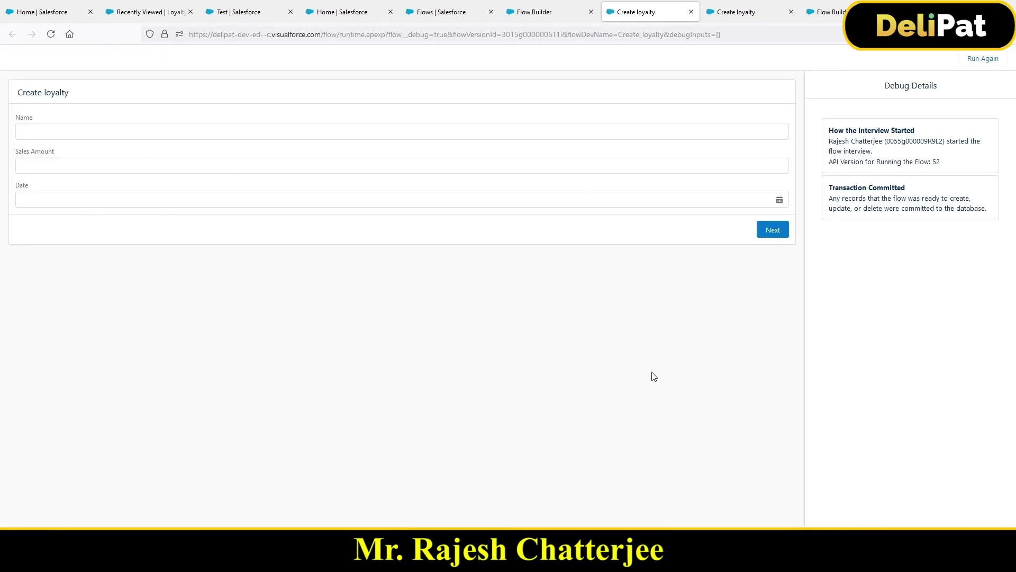
left_click(558, 12)
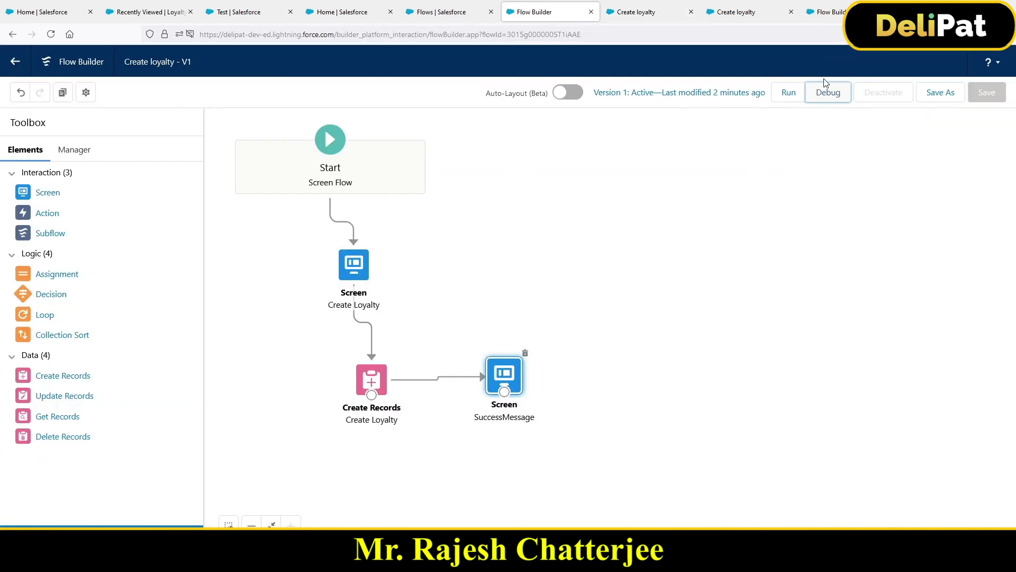
left_click(662, 17)
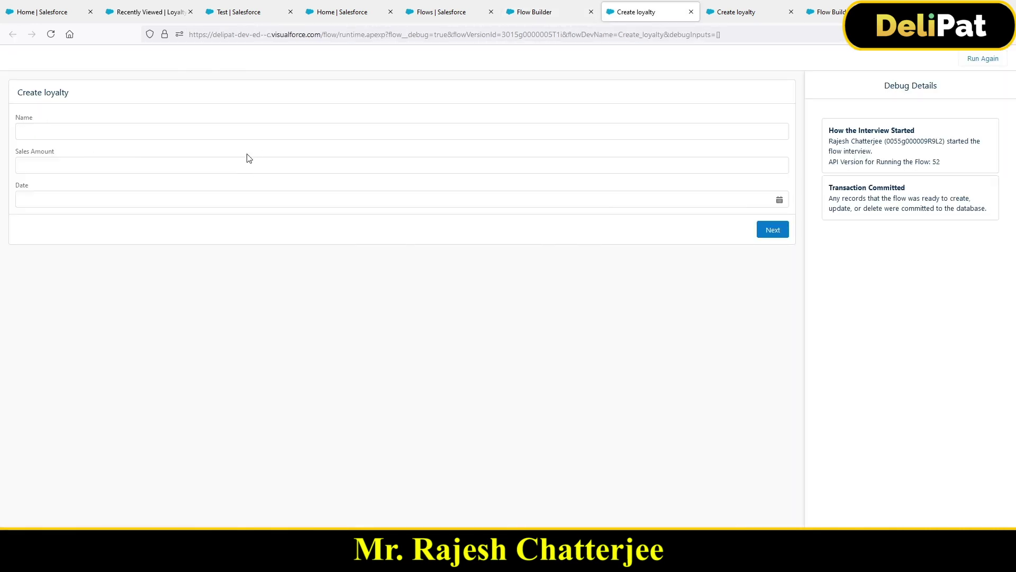
left_click(225, 125)
type("tyjty")
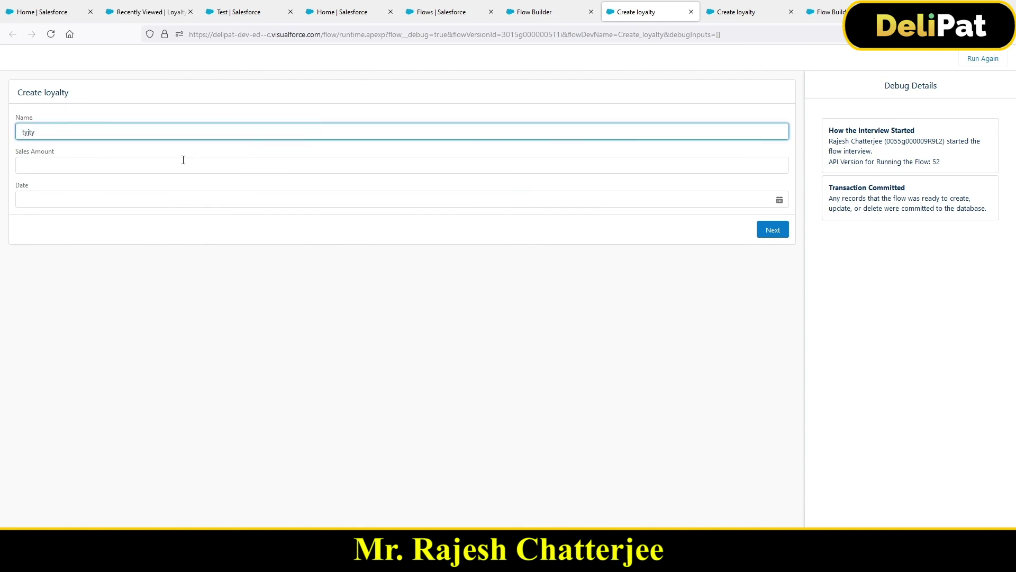
left_click(183, 162)
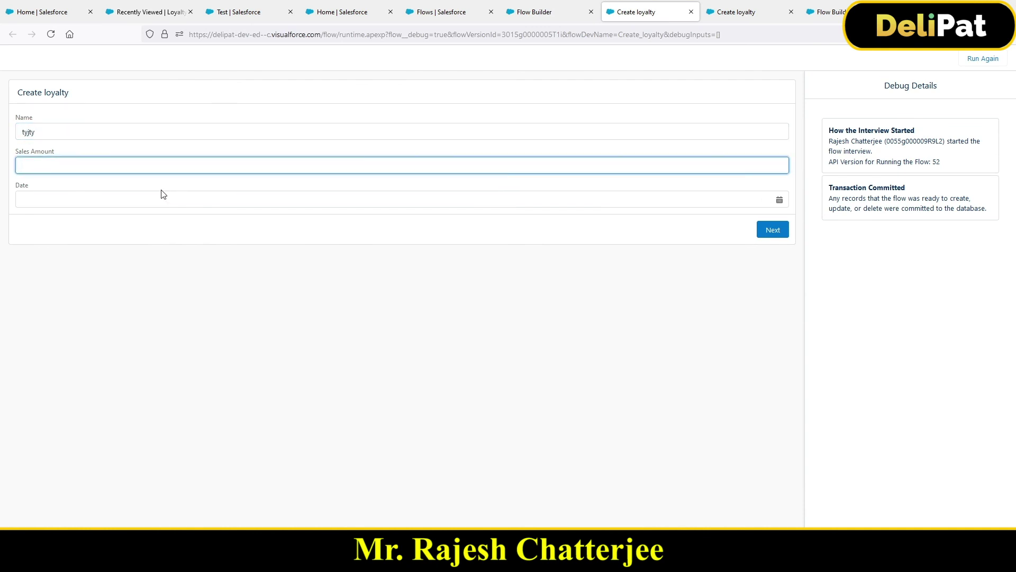
left_click(254, 200)
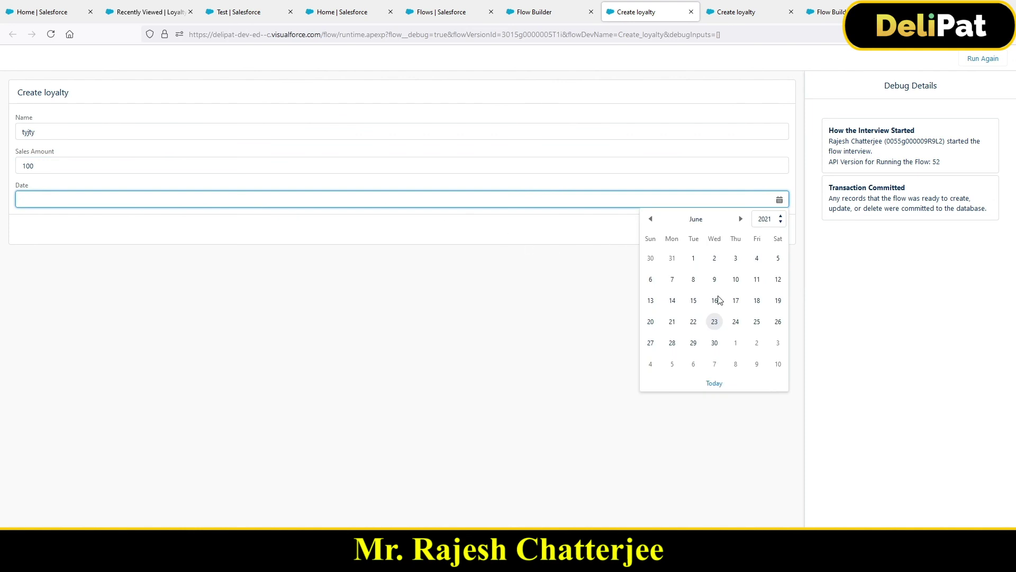
left_click(735, 323)
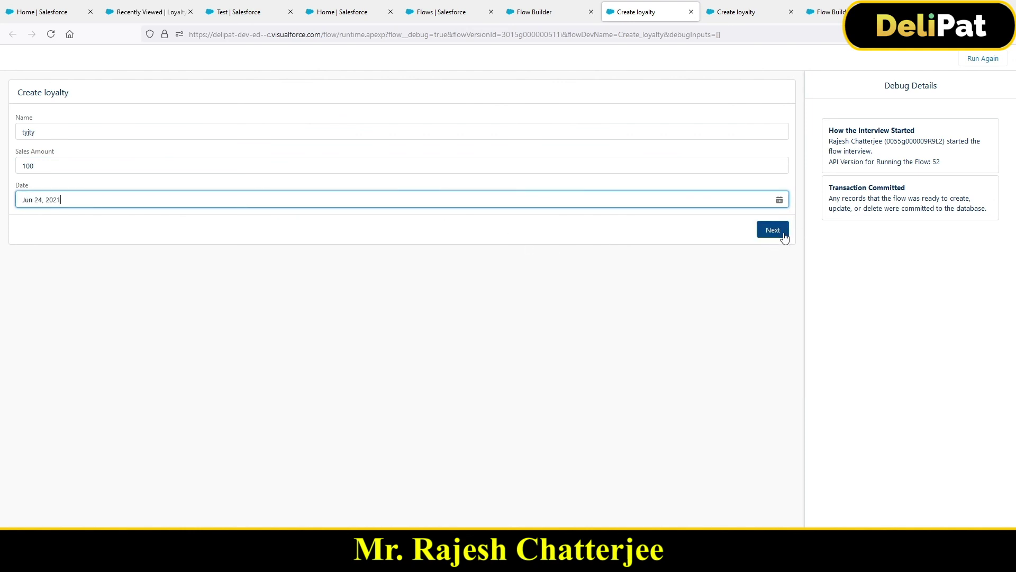
left_click(785, 233)
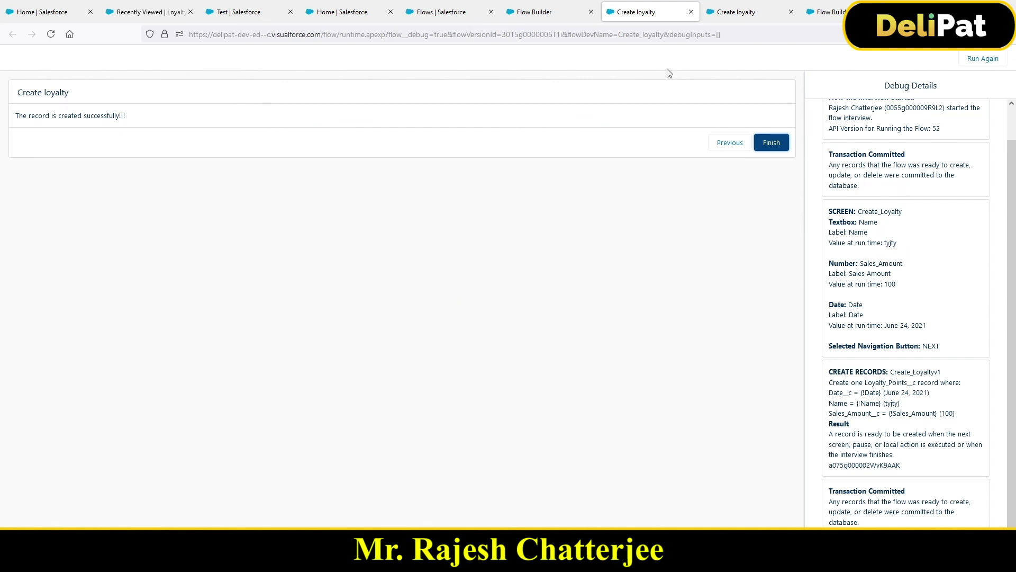
left_click(535, 17)
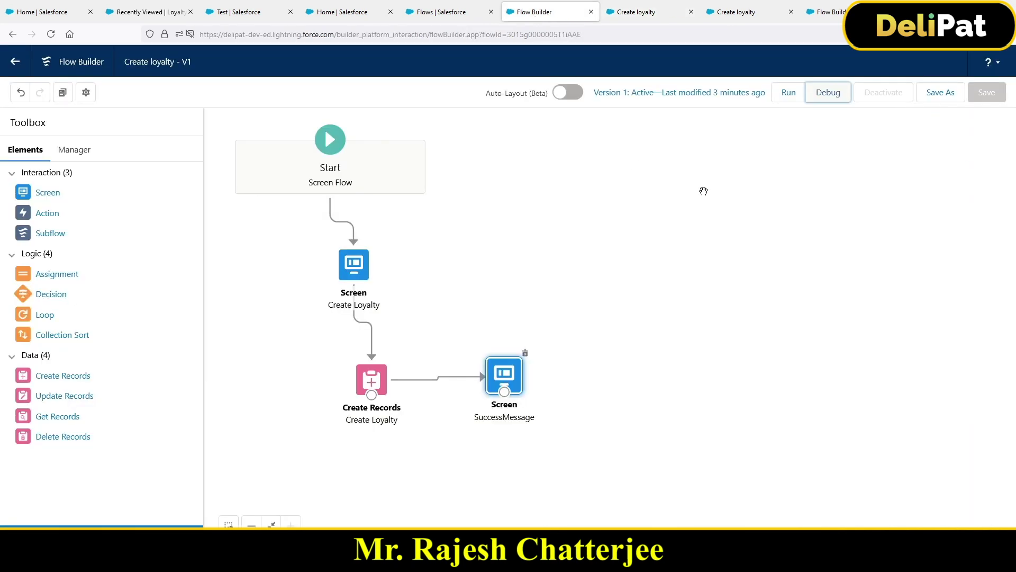